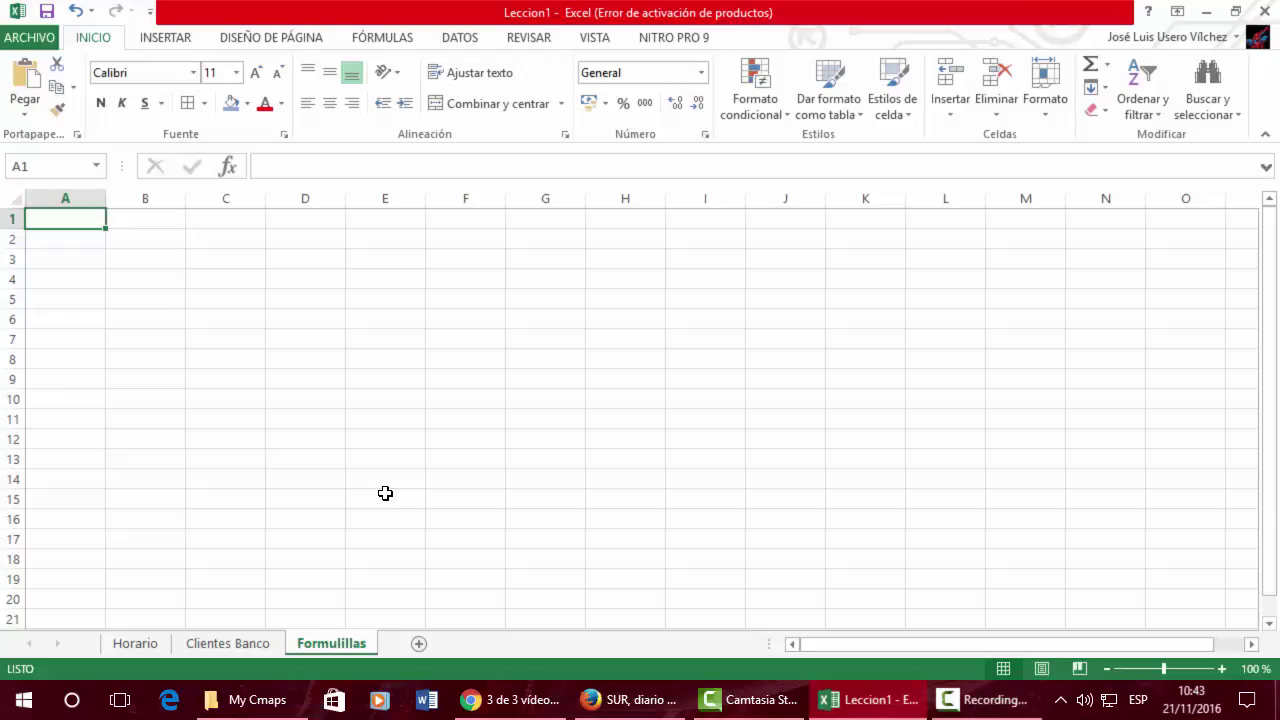
Enter 3 in cell A1 and 2 in cell B1.
{"action": "type", "text": "3"}
{"action": "key", "text": "Tab"}
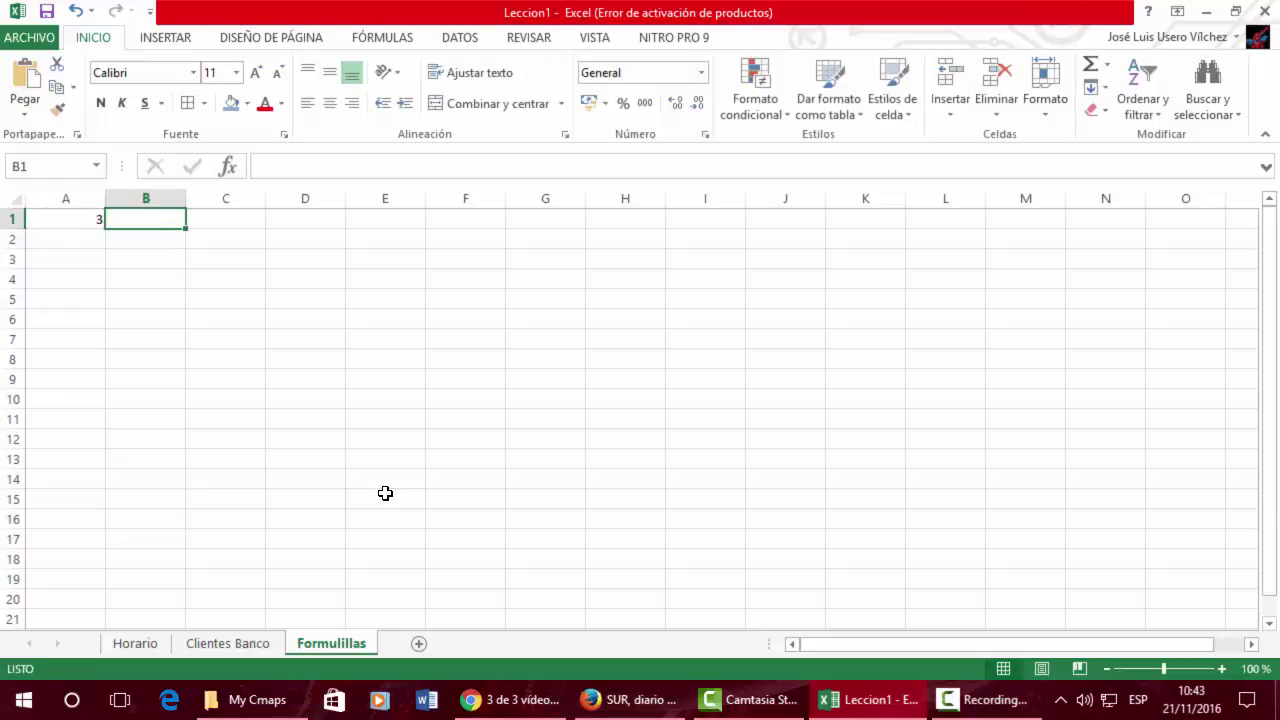
{"action": "type", "text": "2"}
{"action": "key", "text": "Tab"}
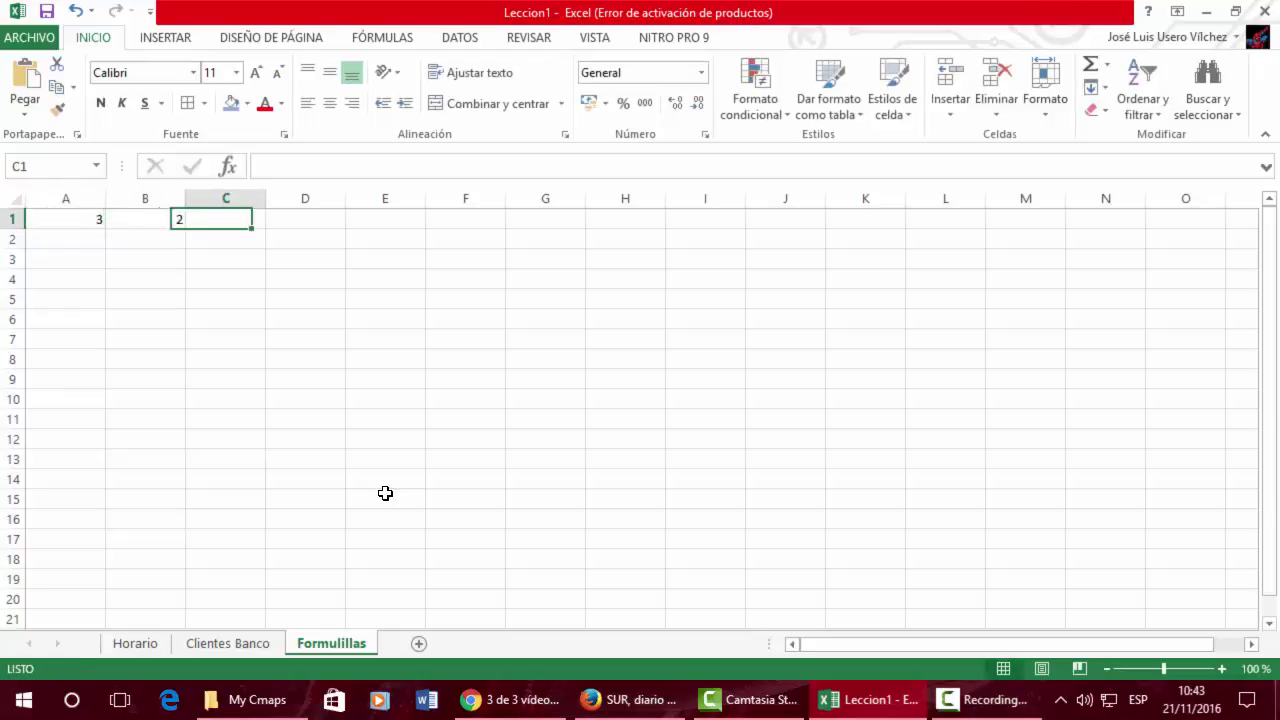
Enlarge the worksheet view to 240% zoom.
{"action": "left_click", "coordinate": [1221, 668]}
{"action": "left_click", "coordinate": [1221, 668]}
{"action": "left_click", "coordinate": [1221, 668]}
{"action": "left_click", "coordinate": [1221, 668]}
{"action": "left_click", "coordinate": [1221, 668]}
{"action": "left_click", "coordinate": [1221, 668]}
{"action": "left_click", "coordinate": [1221, 668]}
{"action": "left_click", "coordinate": [1221, 668]}
{"action": "left_click", "coordinate": [1221, 668]}
{"action": "left_click", "coordinate": [1221, 668]}
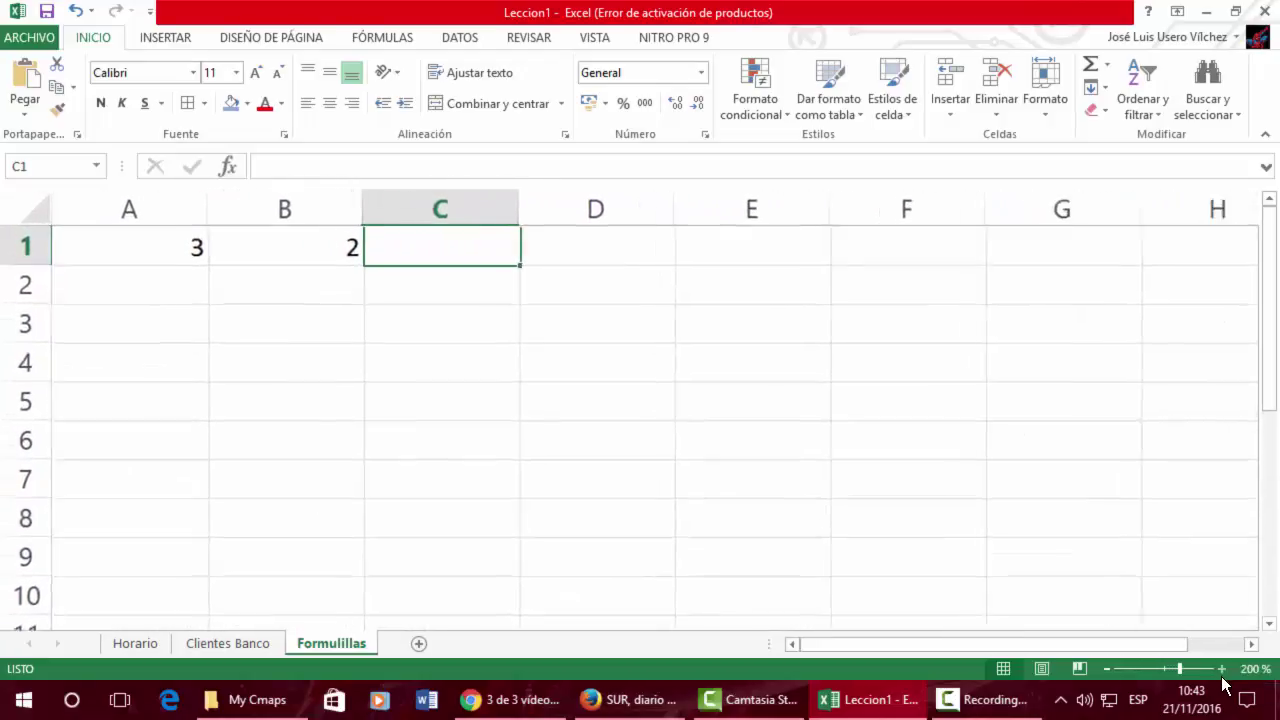
{"action": "left_click", "coordinate": [1221, 668]}
{"action": "left_click", "coordinate": [1221, 668]}
{"action": "left_click", "coordinate": [1221, 668]}
{"action": "left_click", "coordinate": [1221, 668]}
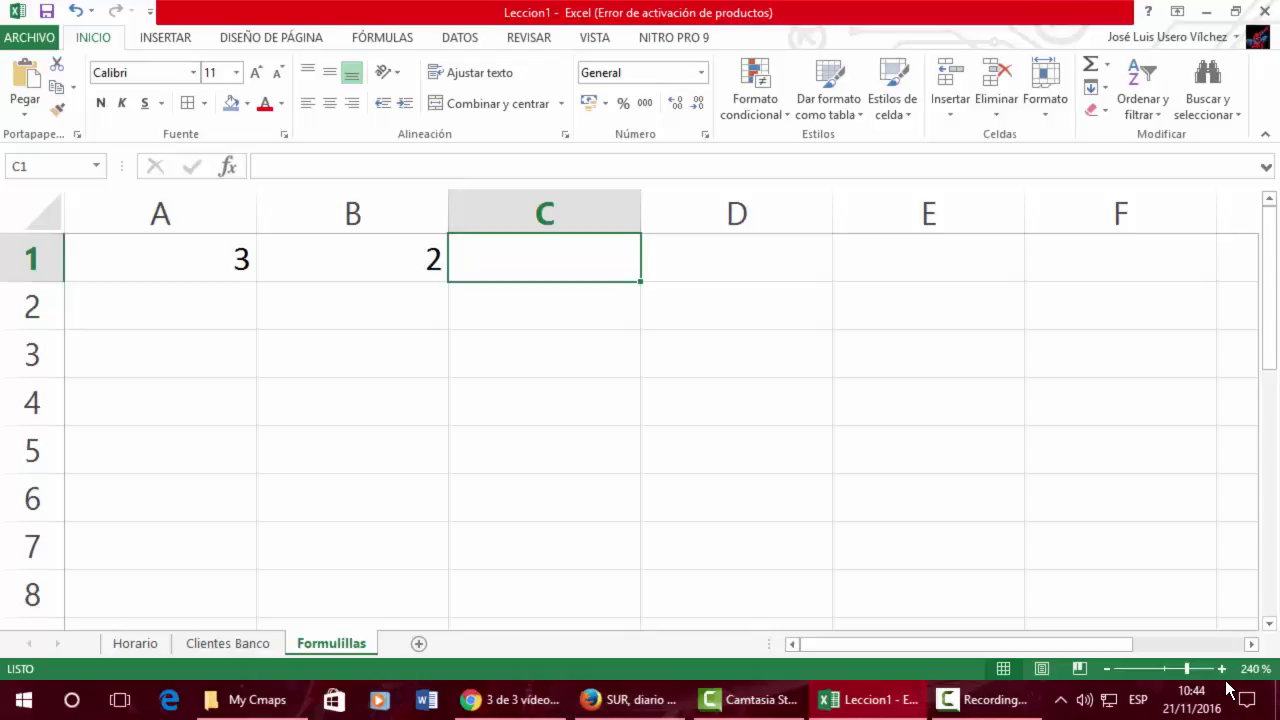
Enter the addition formula =A1+B1 in cell C1, picking both operands as cell references.
{"action": "type", "text": "="}
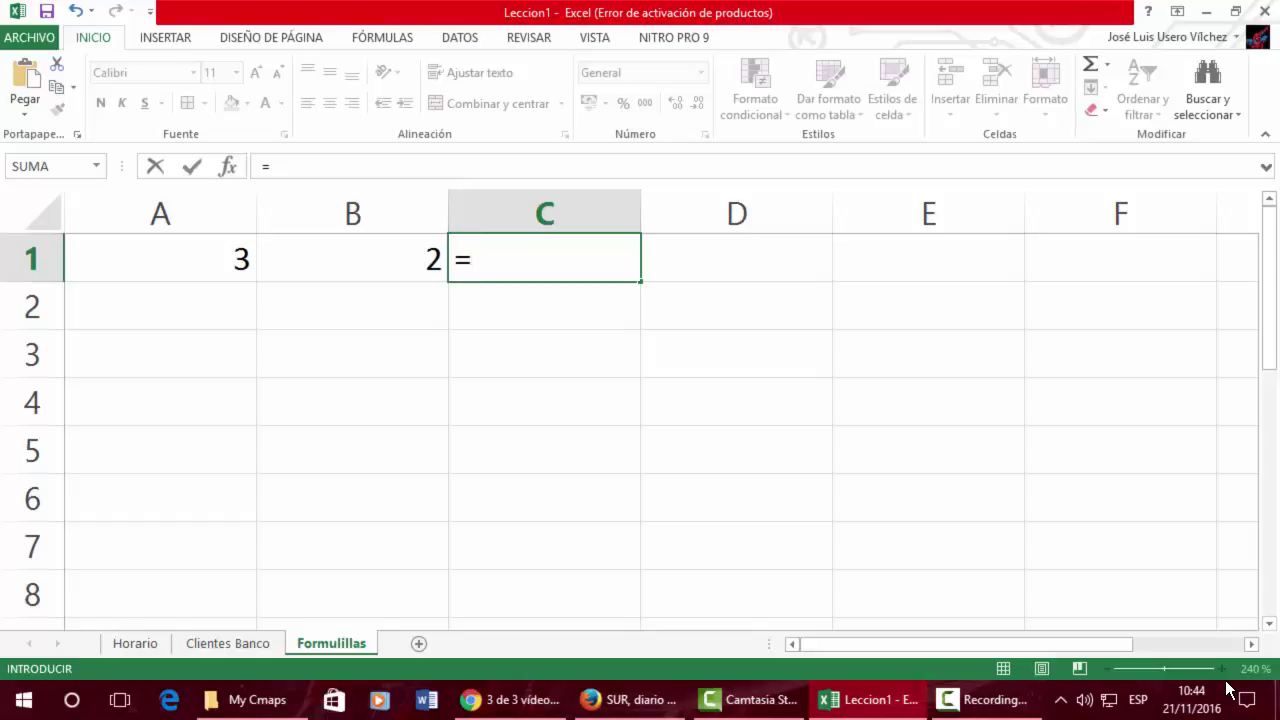
{"action": "left_click", "coordinate": [219, 252]}
{"action": "left_click", "coordinate": [219, 252]}
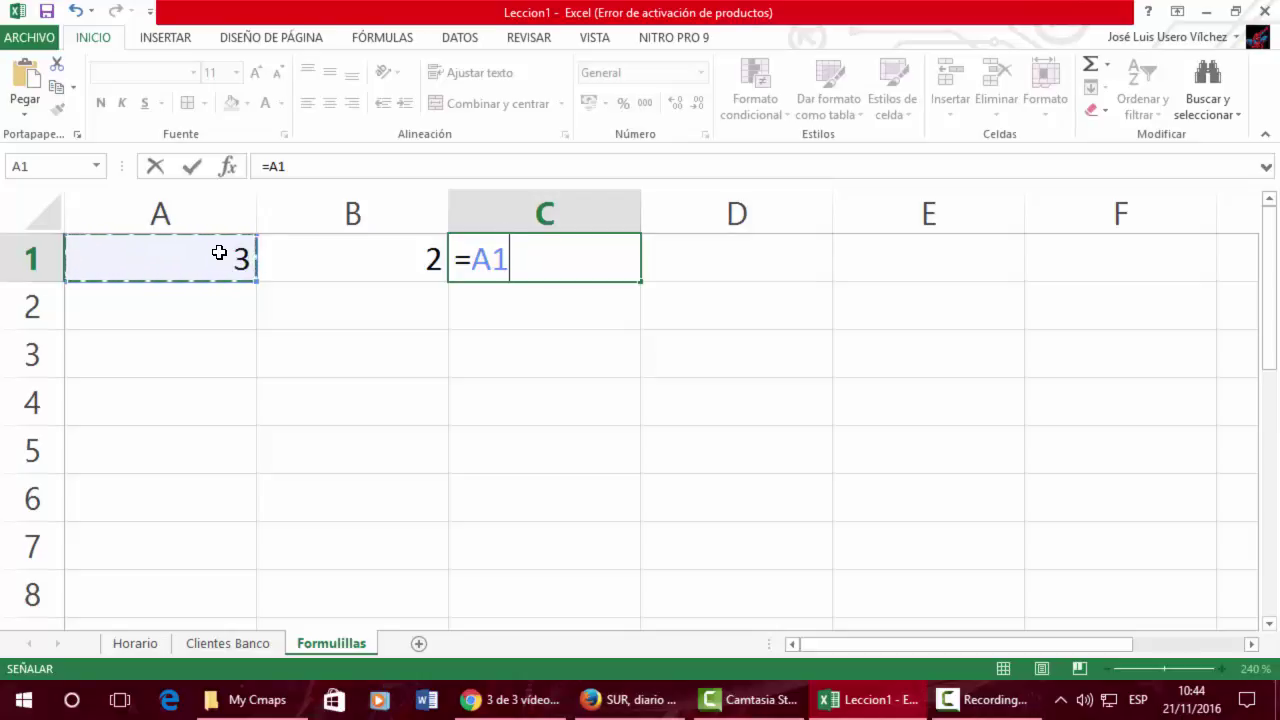
{"action": "type", "text": "+"}
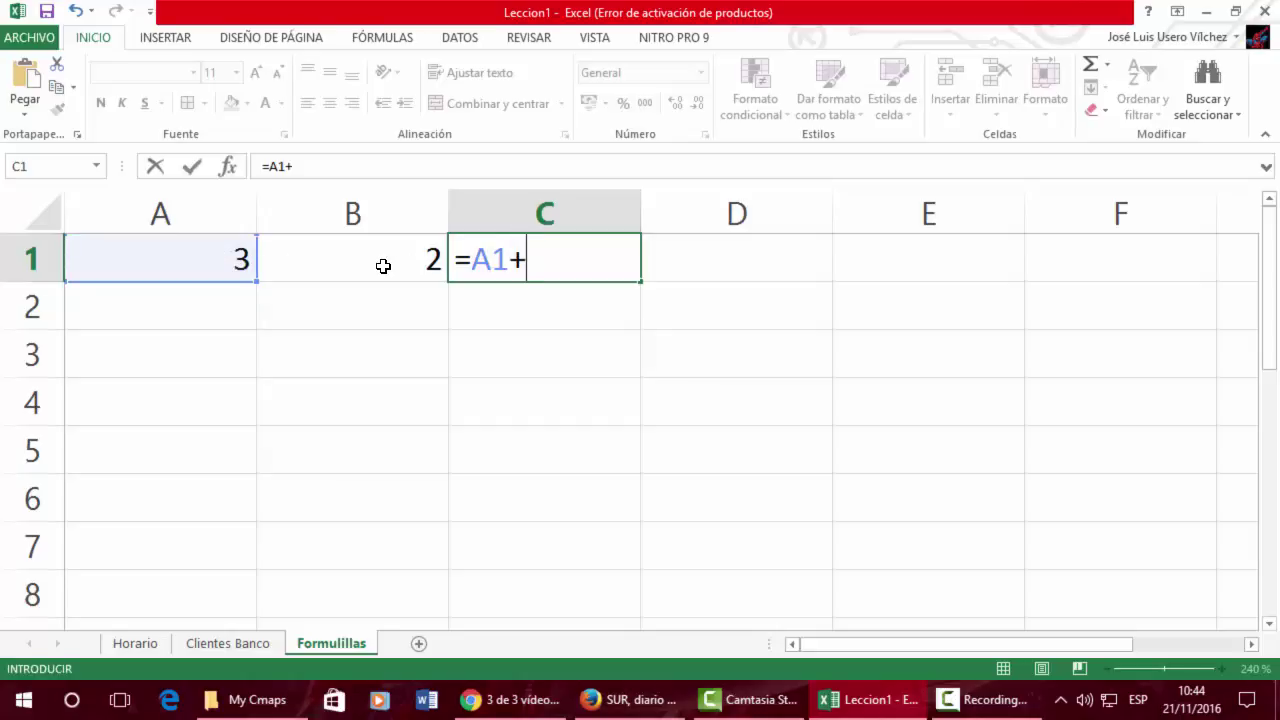
{"action": "left_click", "coordinate": [383, 266]}
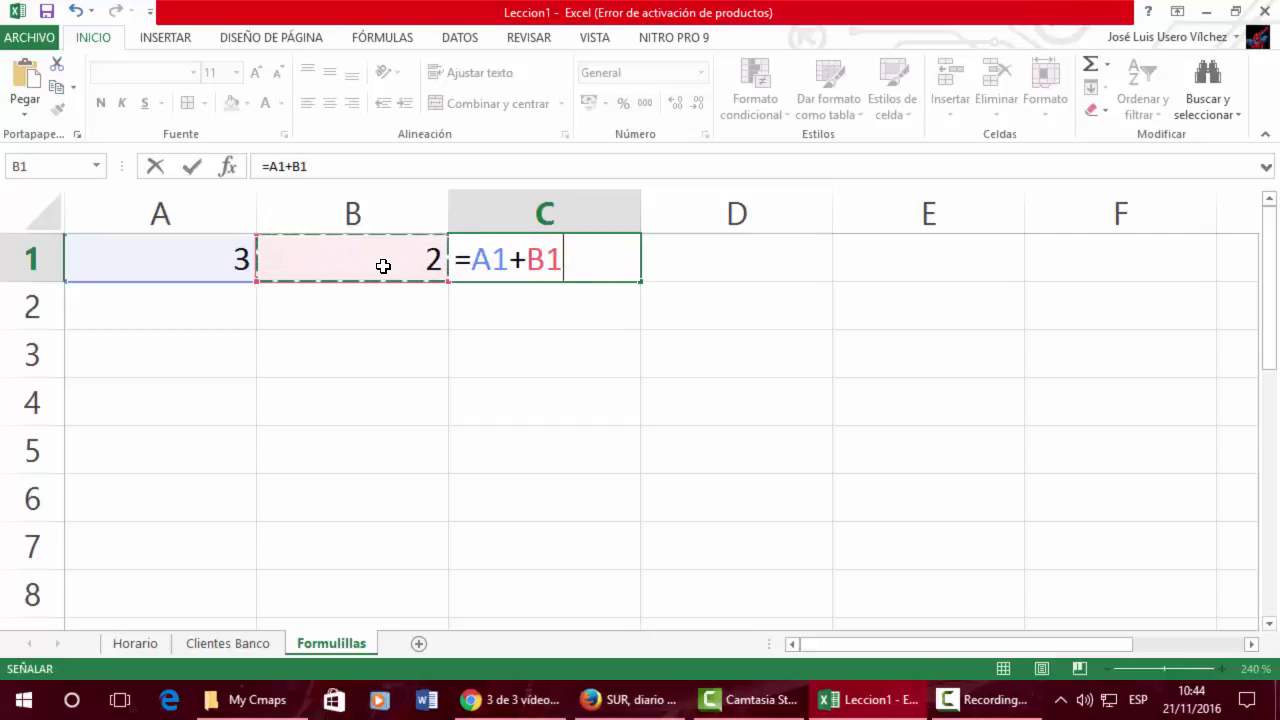
{"action": "key", "text": "Return"}
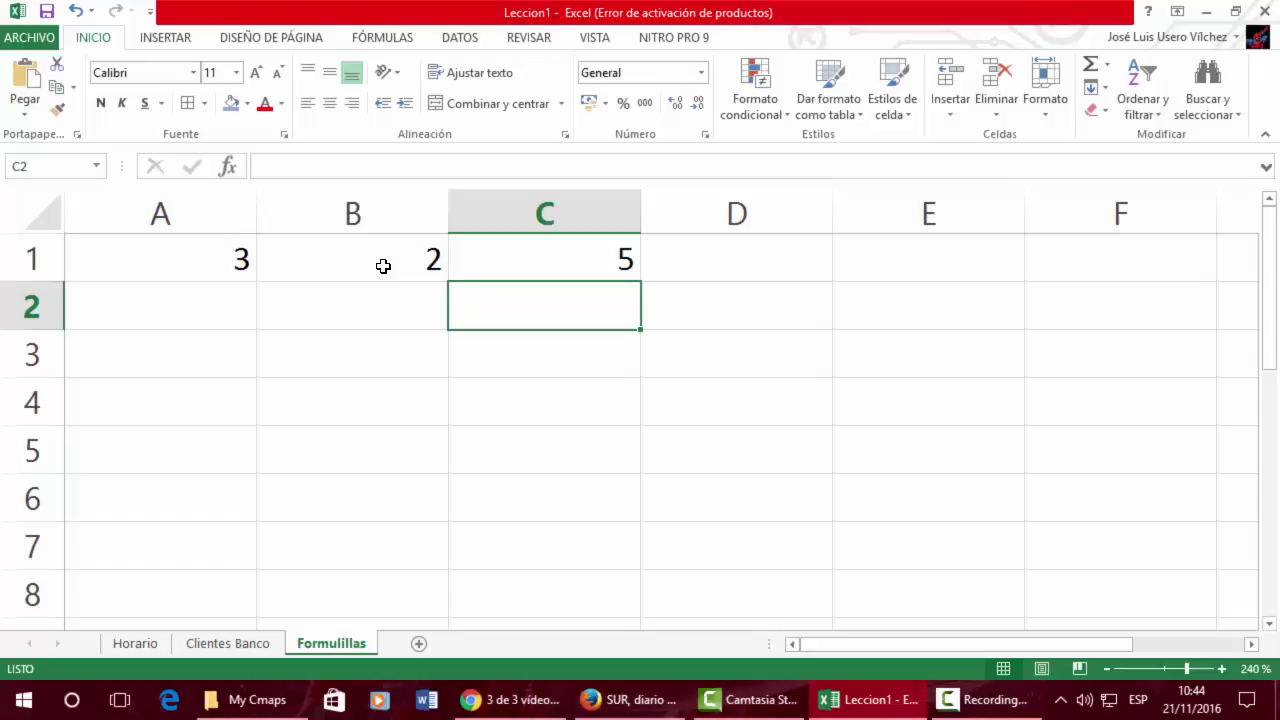
Replace the operands of the addition with 58457 in A1 and 23568 in B1.
{"action": "key", "text": "Up"}
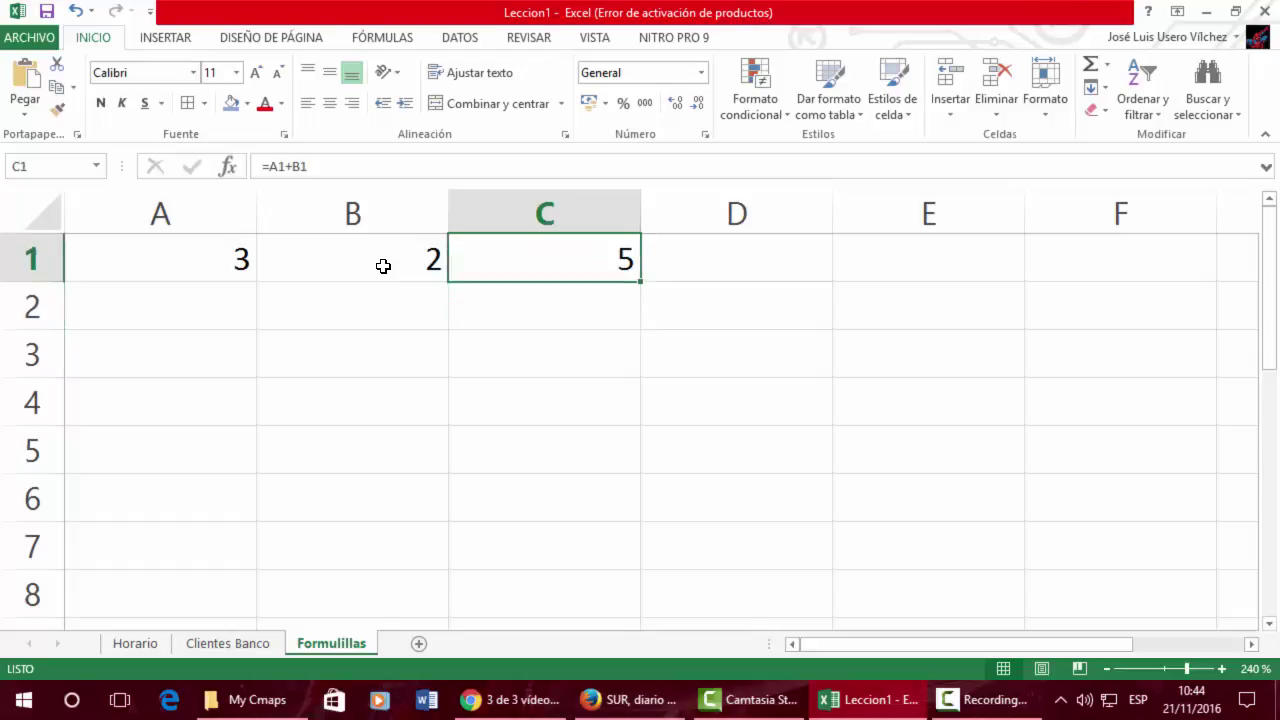
{"action": "key", "text": "Left"}
{"action": "key", "text": "Left"}
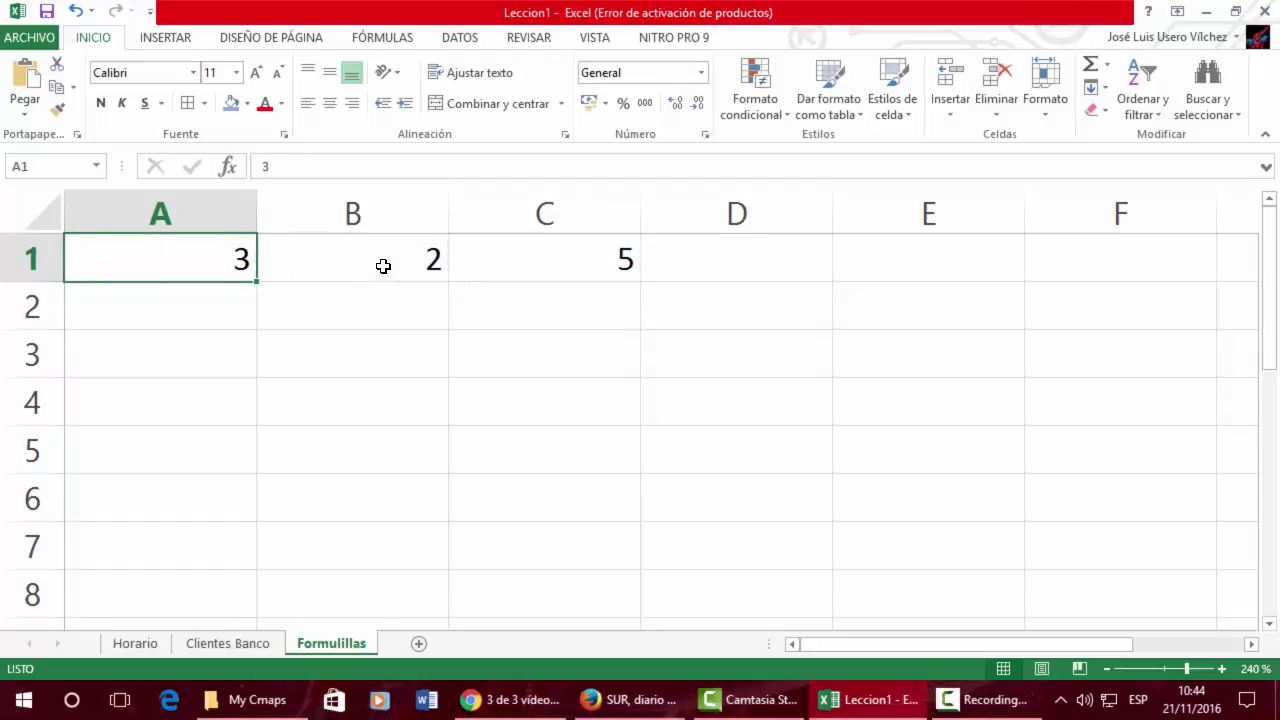
{"action": "type", "text": "58457"}
{"action": "key", "text": "Right"}
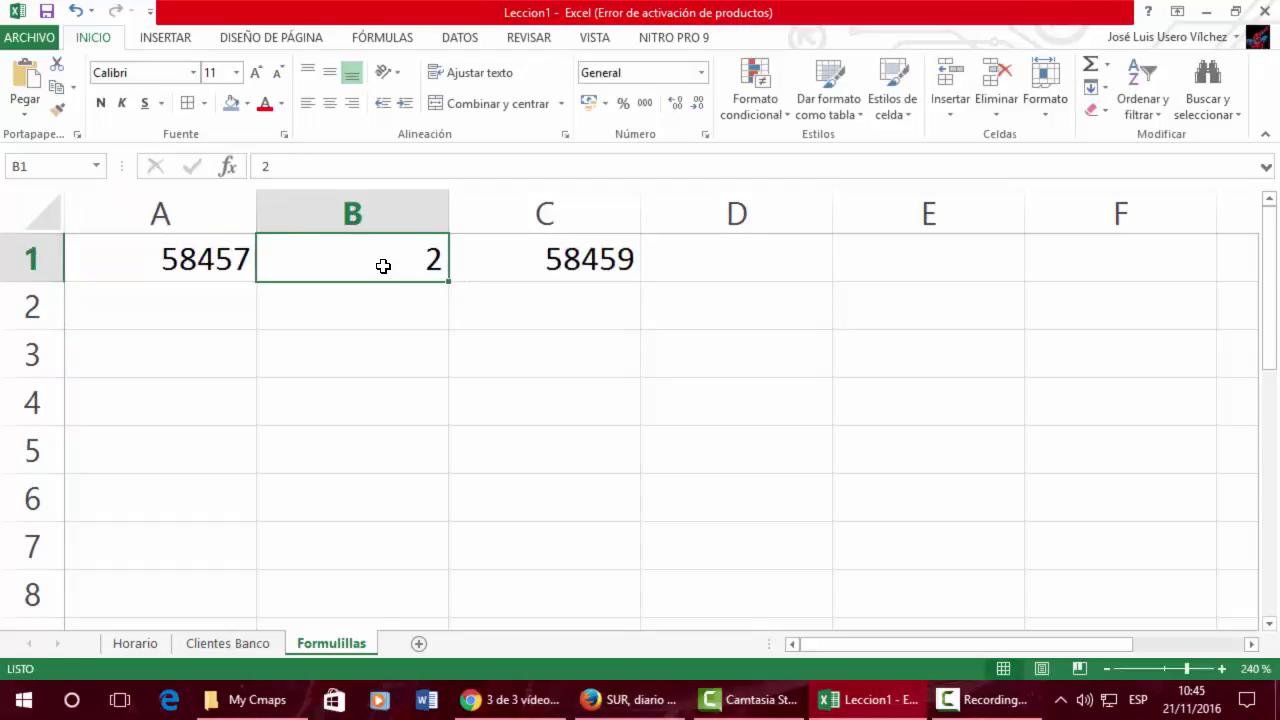
{"action": "type", "text": "23568"}
{"action": "key", "text": "Right"}
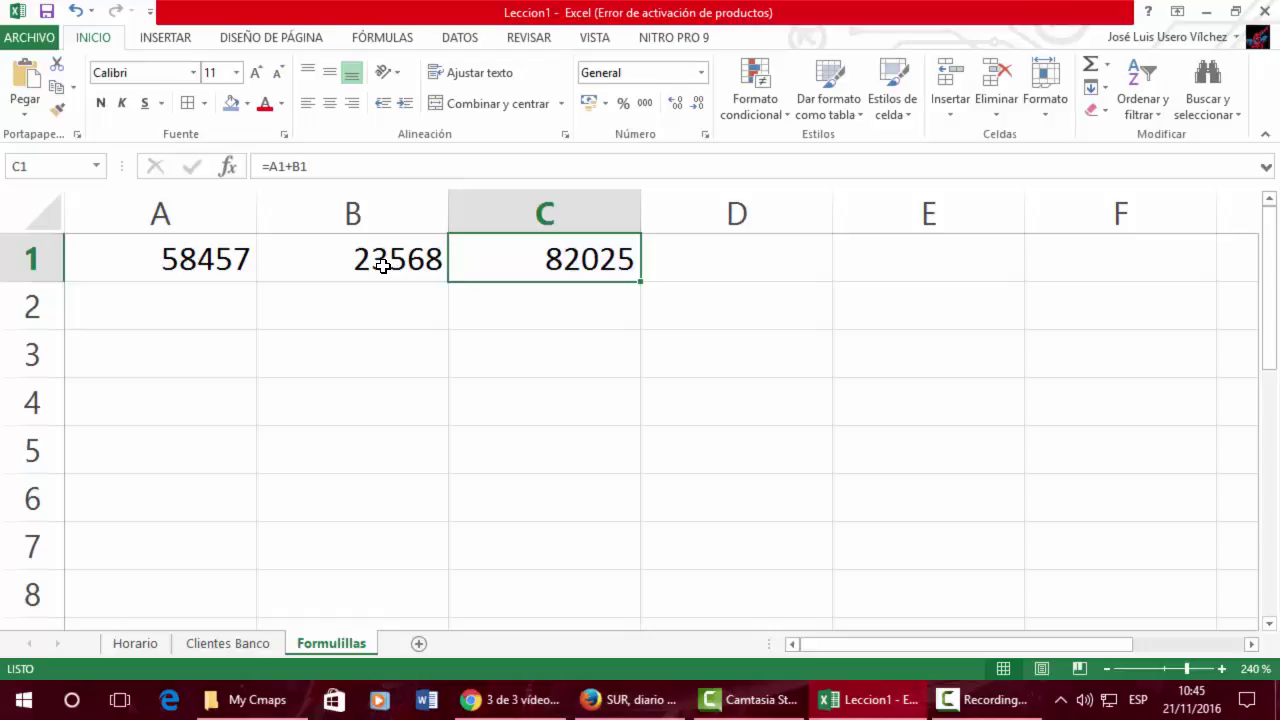
Change the addition's operands to 12056 in A1 and 1520 in B1.
{"action": "key", "text": "Left"}
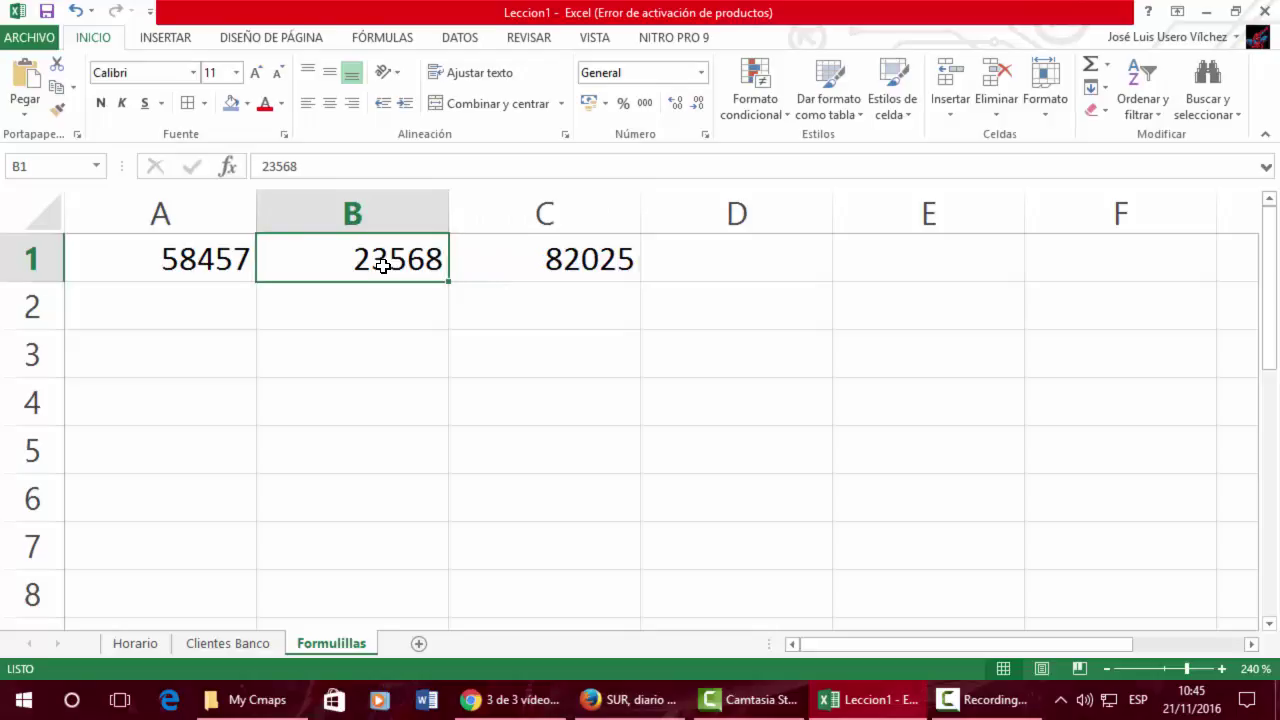
{"action": "key", "text": "Left"}
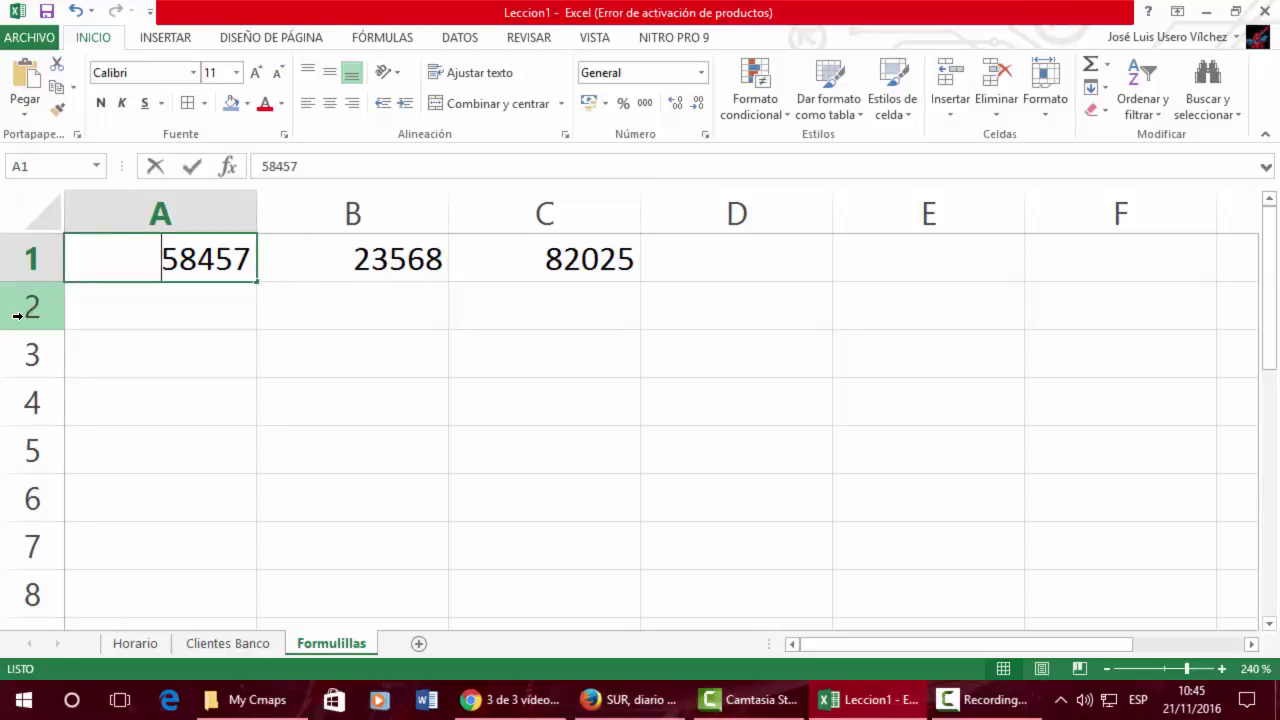
{"action": "type", "text": "12056"}
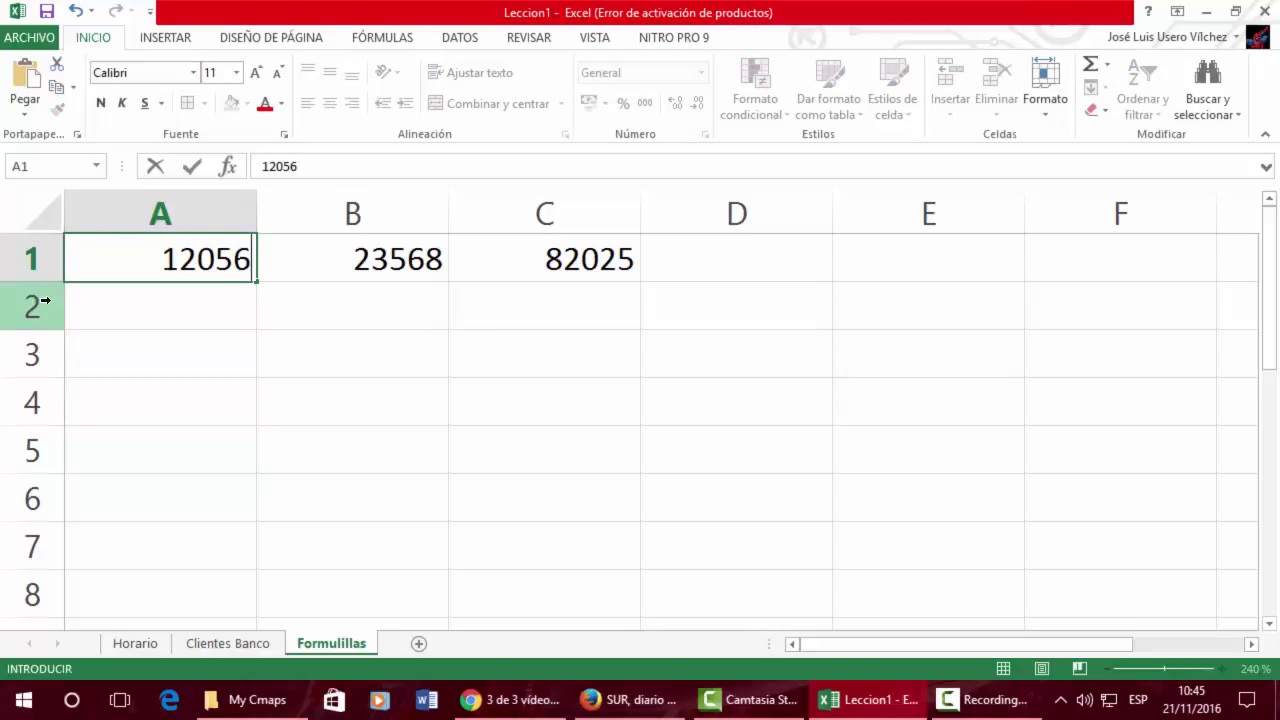
{"action": "key", "text": "Tab"}
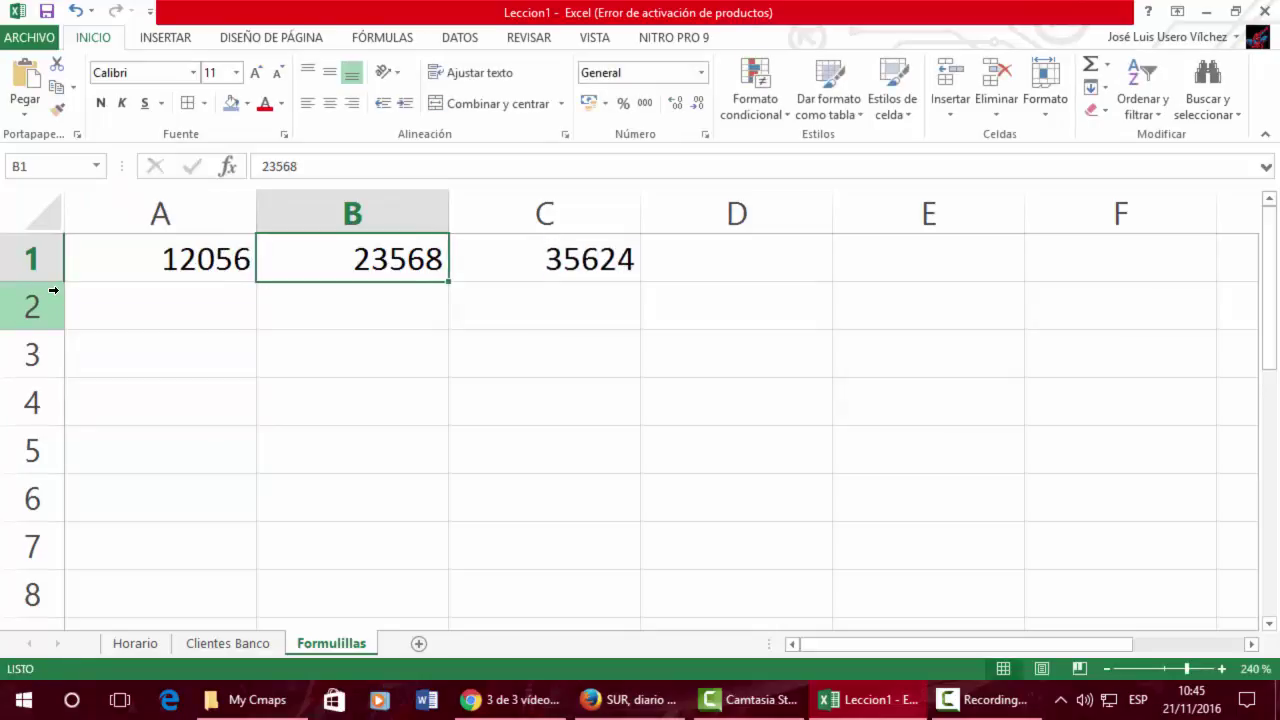
{"action": "type", "text": "1520"}
{"action": "key", "text": "Tab"}
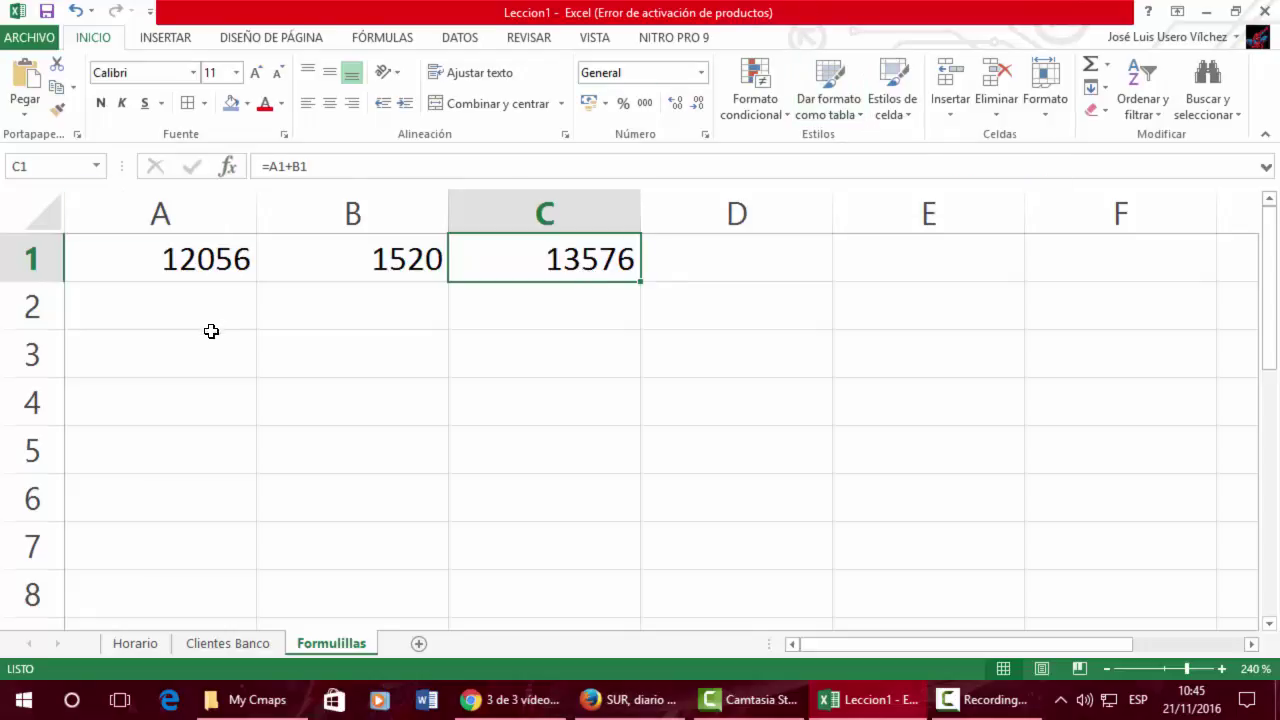
Label the addition row by entering SUMA in uppercase in cell D1.
{"action": "left_click", "coordinate": [188, 304]}
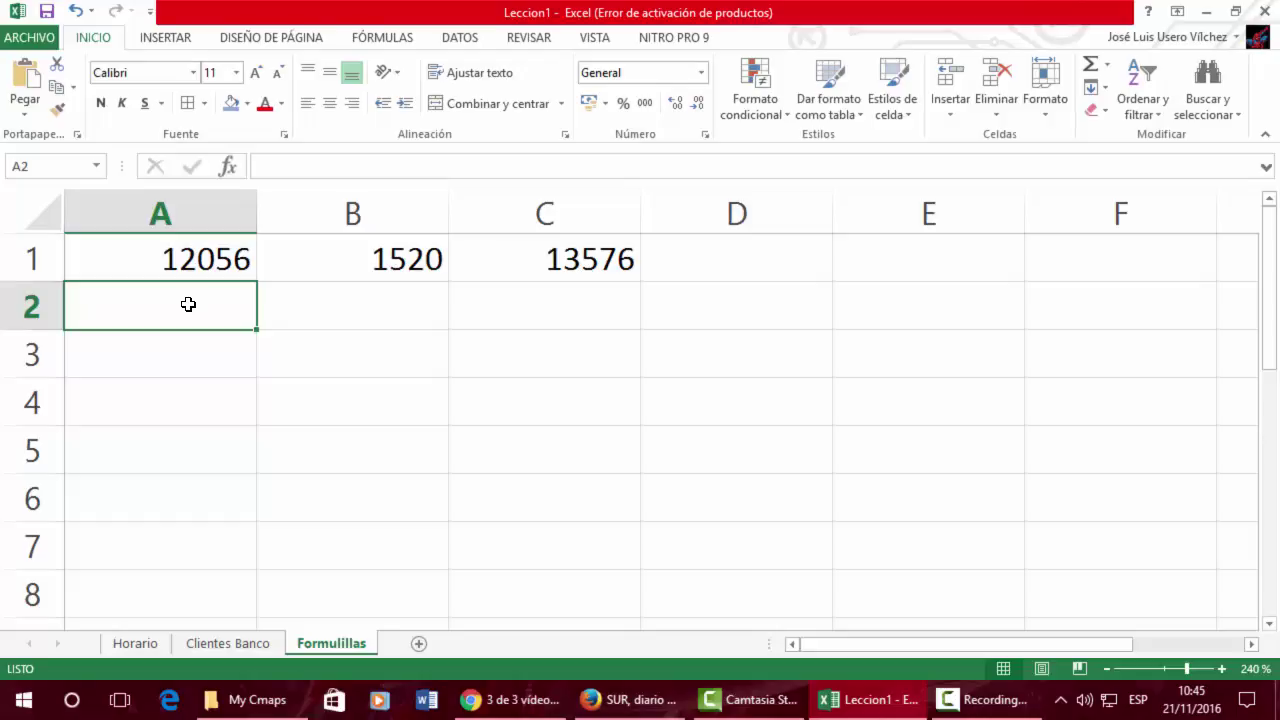
{"action": "left_click", "coordinate": [774, 239]}
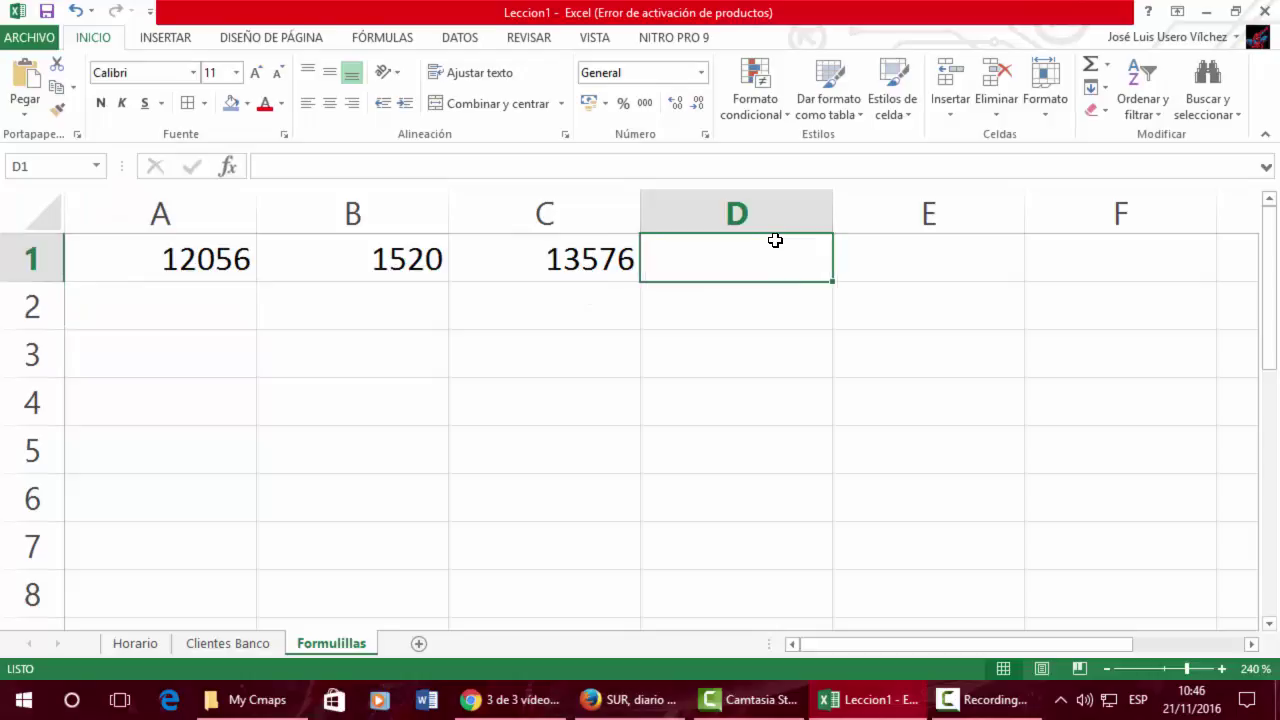
{"action": "type", "text": "sum"}
{"action": "key", "text": "BackSpace"}
{"action": "key", "text": "BackSpace"}
{"action": "key", "text": "BackSpace"}
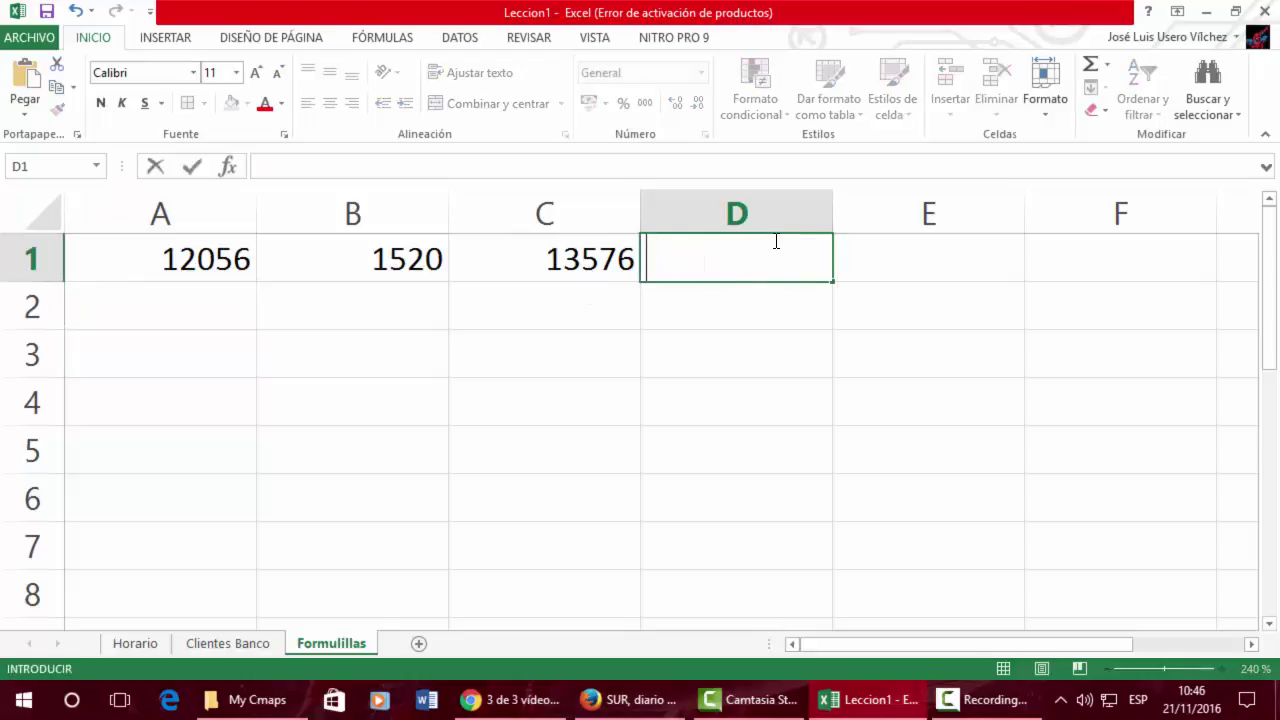
{"action": "type", "text": "SUMA"}
{"action": "key", "text": "Return"}
Enter 5 in cell A2 and 2 in cell B2.
{"action": "key", "text": "Left"}
{"action": "key", "text": "Left"}
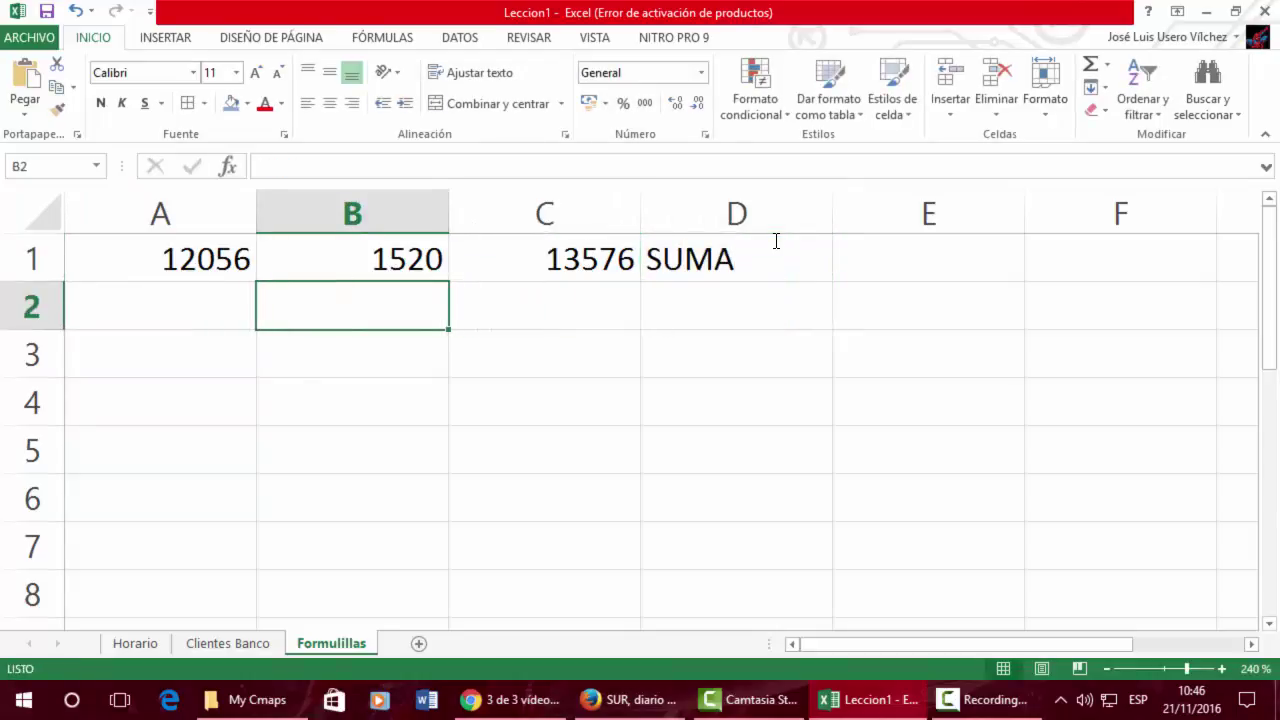
{"action": "key", "text": "Left"}
{"action": "type", "text": "5"}
{"action": "key", "text": "Right"}
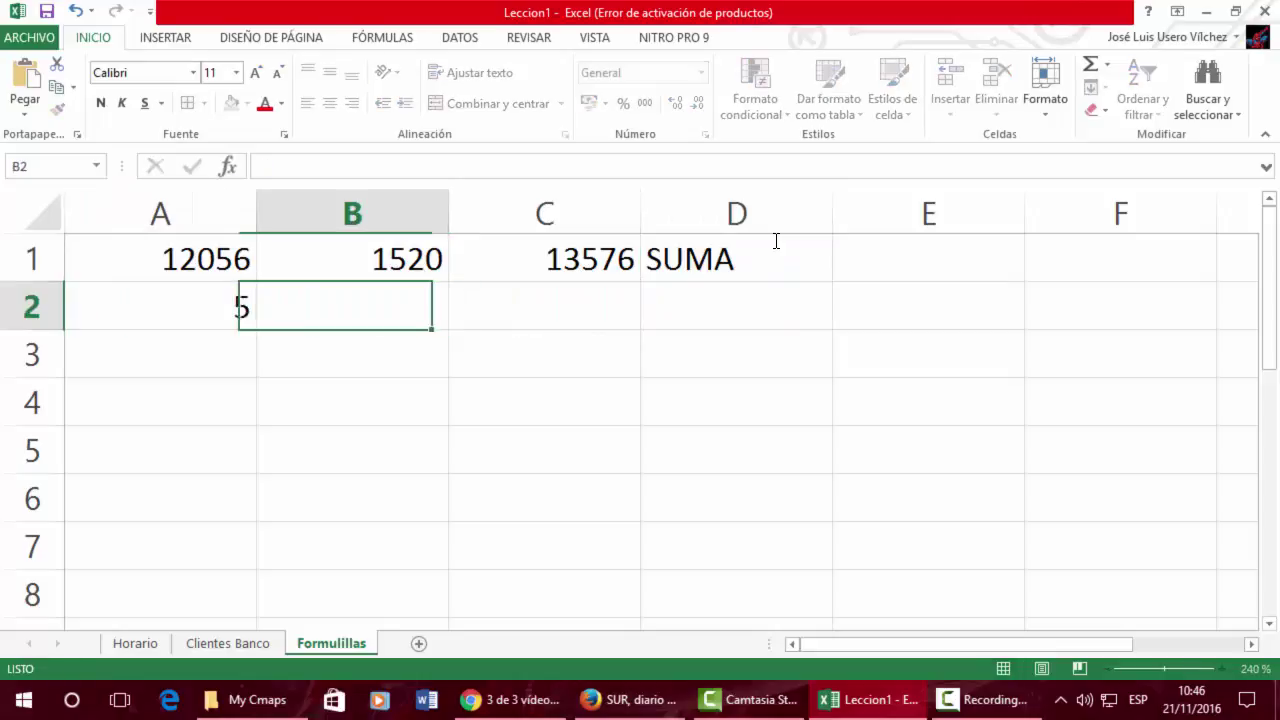
{"action": "type", "text": "2"}
{"action": "key", "text": "Right"}
Enter the subtraction formula =A2-B2 in cell C2, picking both operands as cell references.
{"action": "type", "text": "="}
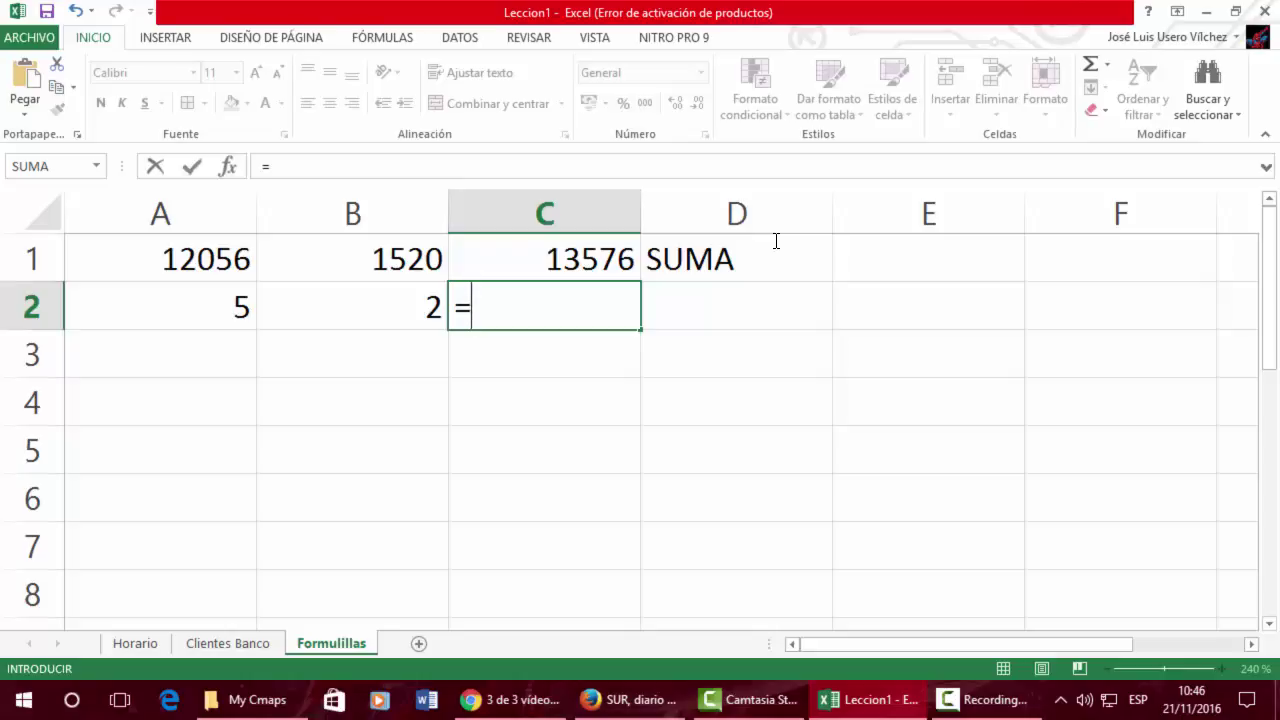
{"action": "left_click", "coordinate": [215, 302]}
{"action": "type", "text": "-"}
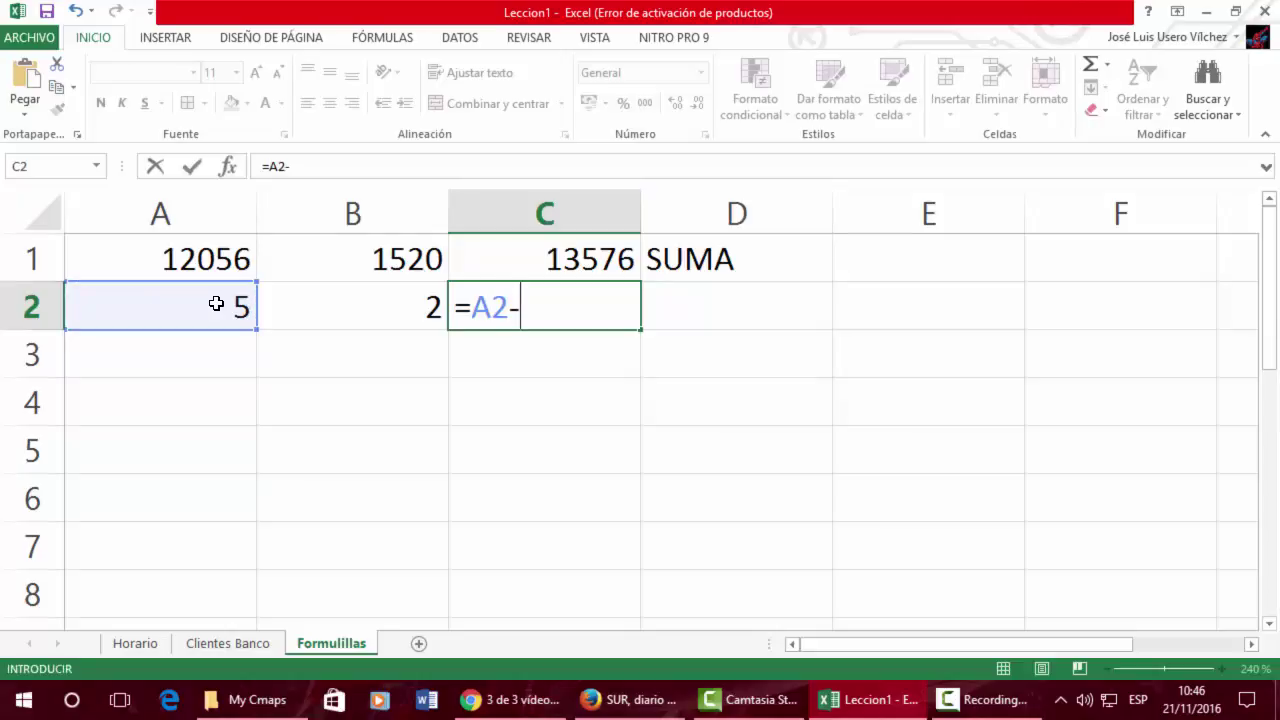
{"action": "left_click", "coordinate": [356, 305]}
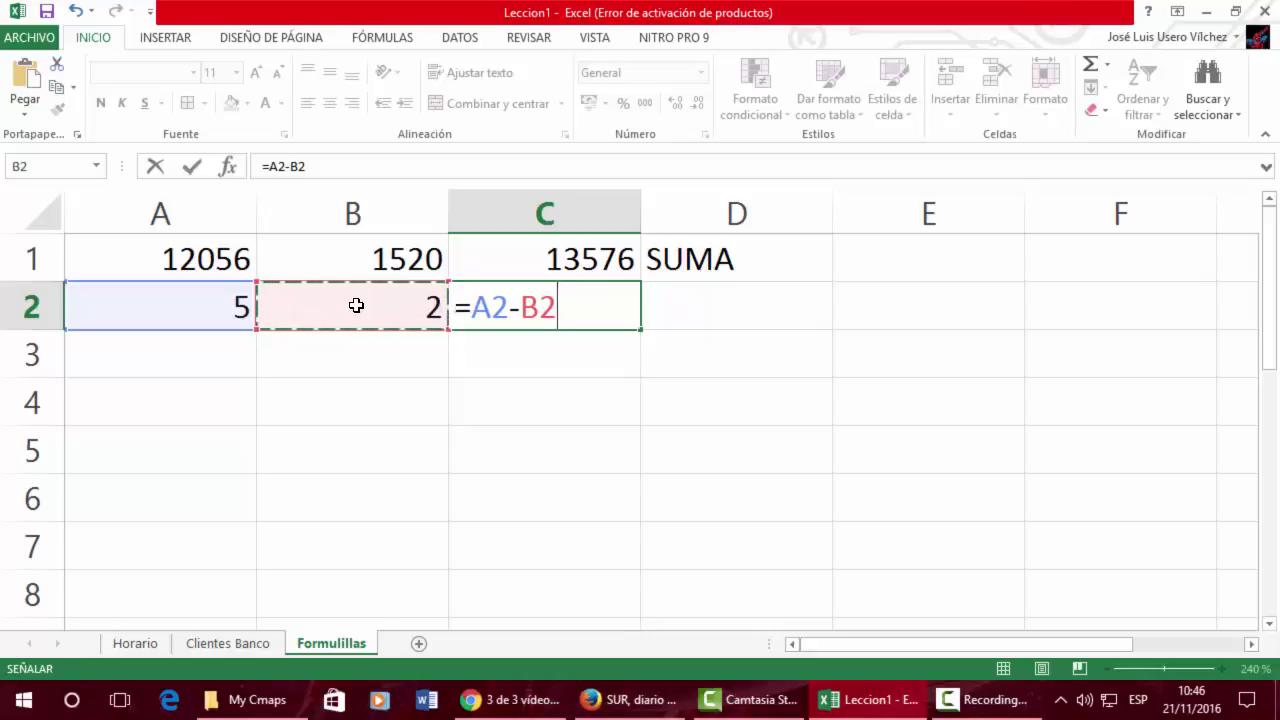
{"action": "key", "text": "Return"}
Label the subtraction row by entering RESTA in cell D2.
{"action": "key", "text": "Up"}
{"action": "key", "text": "Right"}
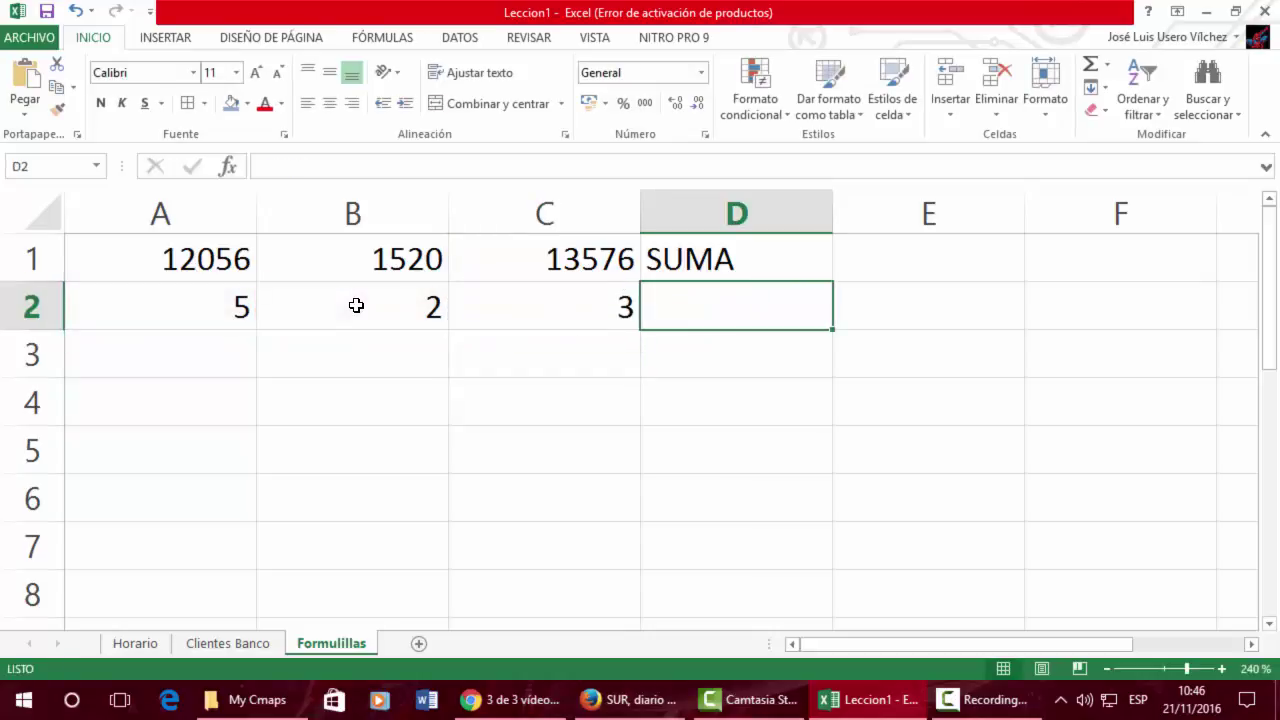
{"action": "type", "text": "RESTA"}
{"action": "key", "text": "Return"}
Fill row 3 with 5 in A3 and 2 in B3, and label it PRODUCTO in D3.
{"action": "key", "text": "Left"}
{"action": "key", "text": "Left"}
{"action": "key", "text": "Left"}
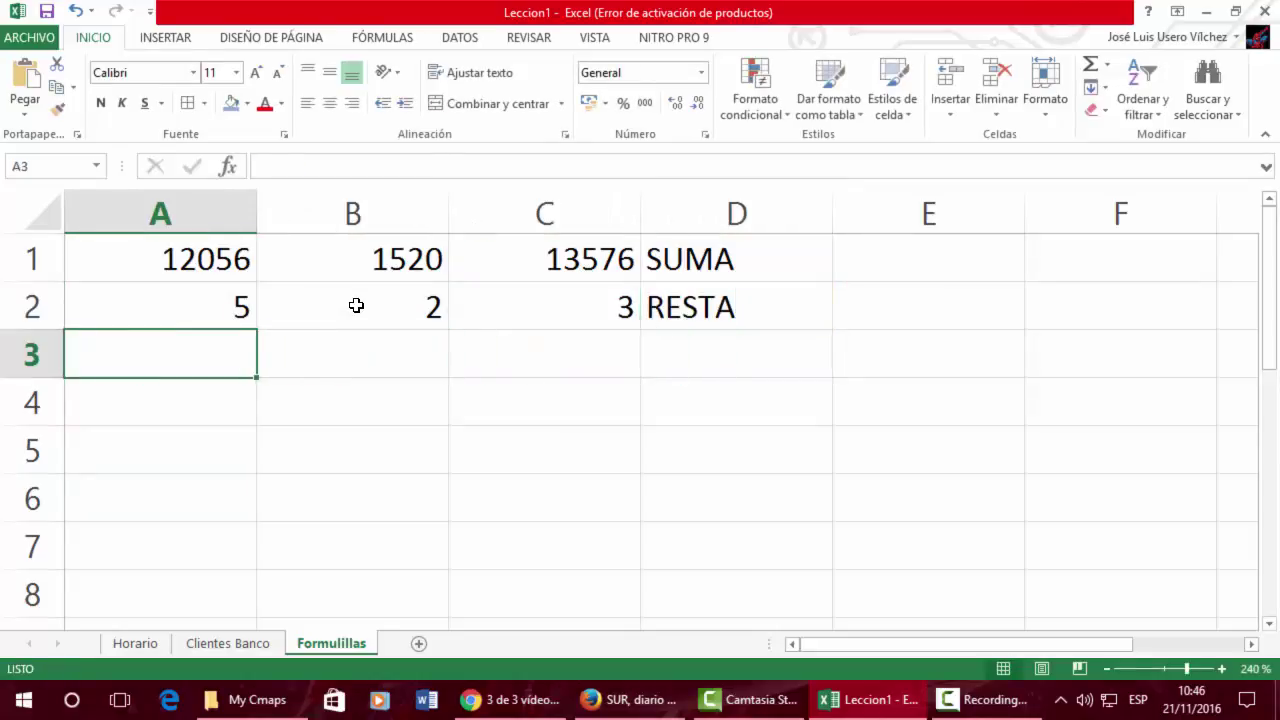
{"action": "type", "text": "5"}
{"action": "key", "text": "Right"}
{"action": "type", "text": "2"}
{"action": "key", "text": "Right"}
{"action": "key", "text": "Right"}
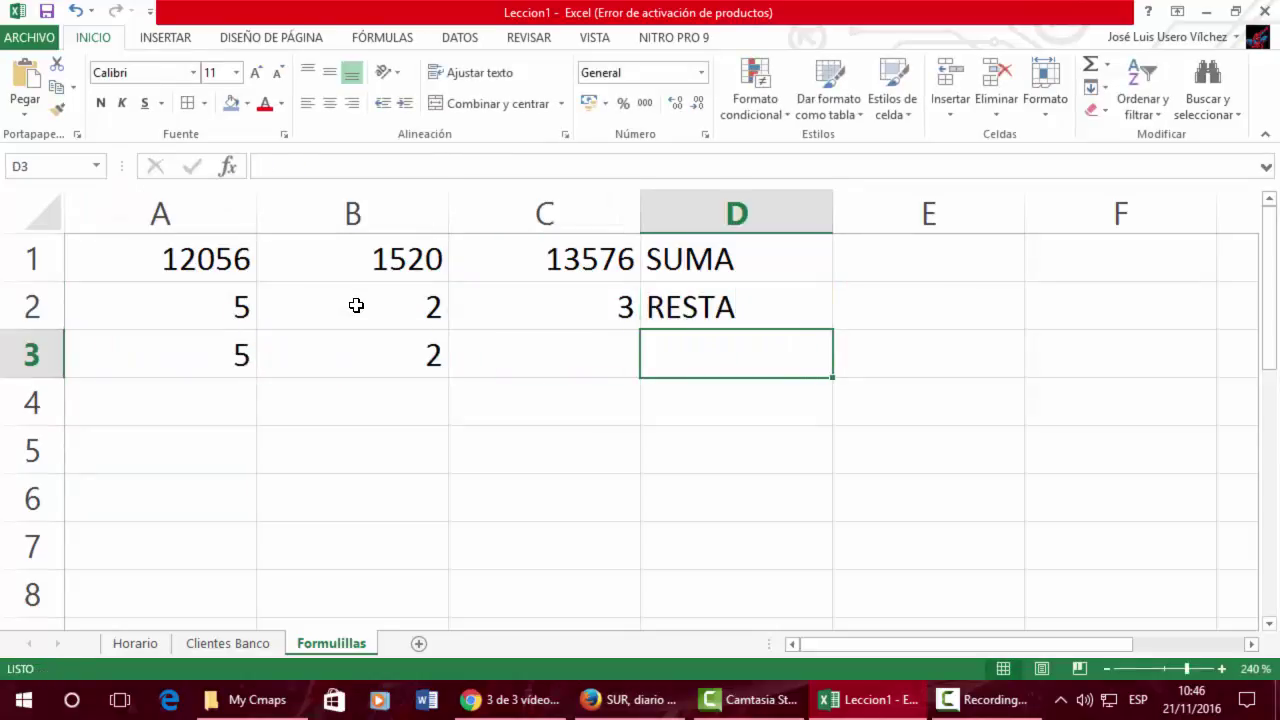
{"action": "type", "text": "PRODUCTO"}
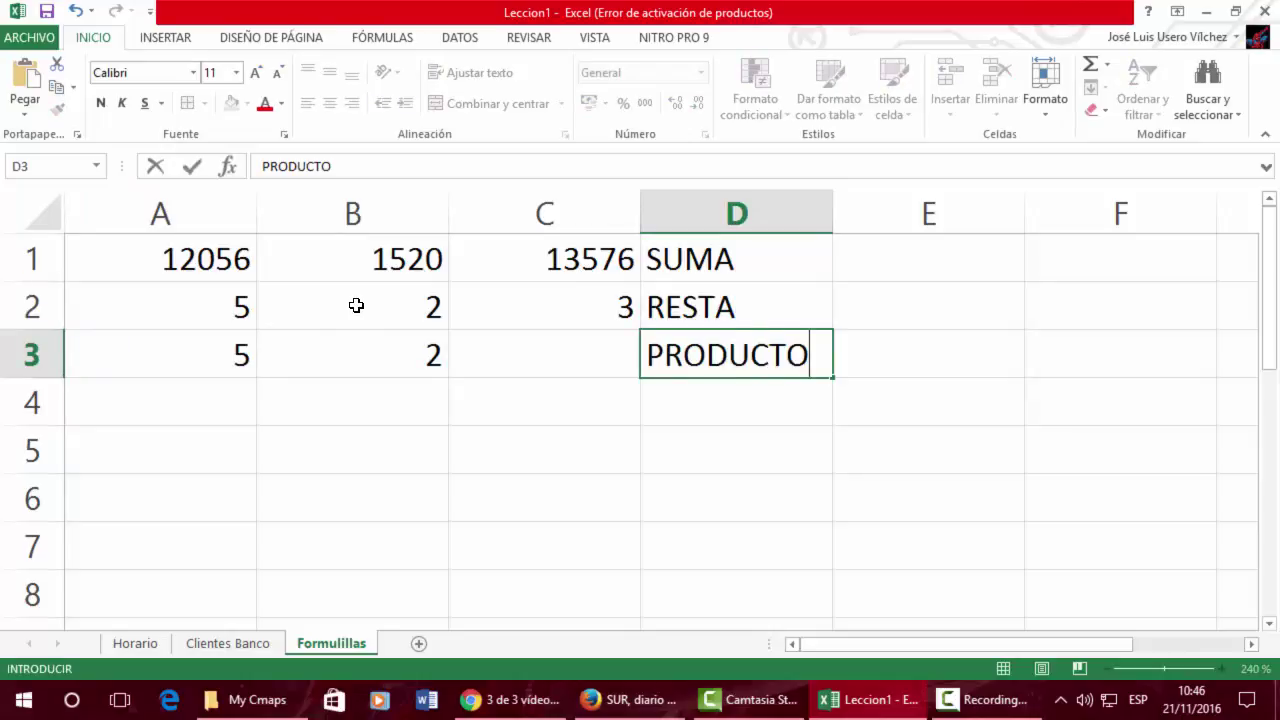
Enter the multiplication formula =A3*C3 in cell C3.
{"action": "key", "text": "Left"}
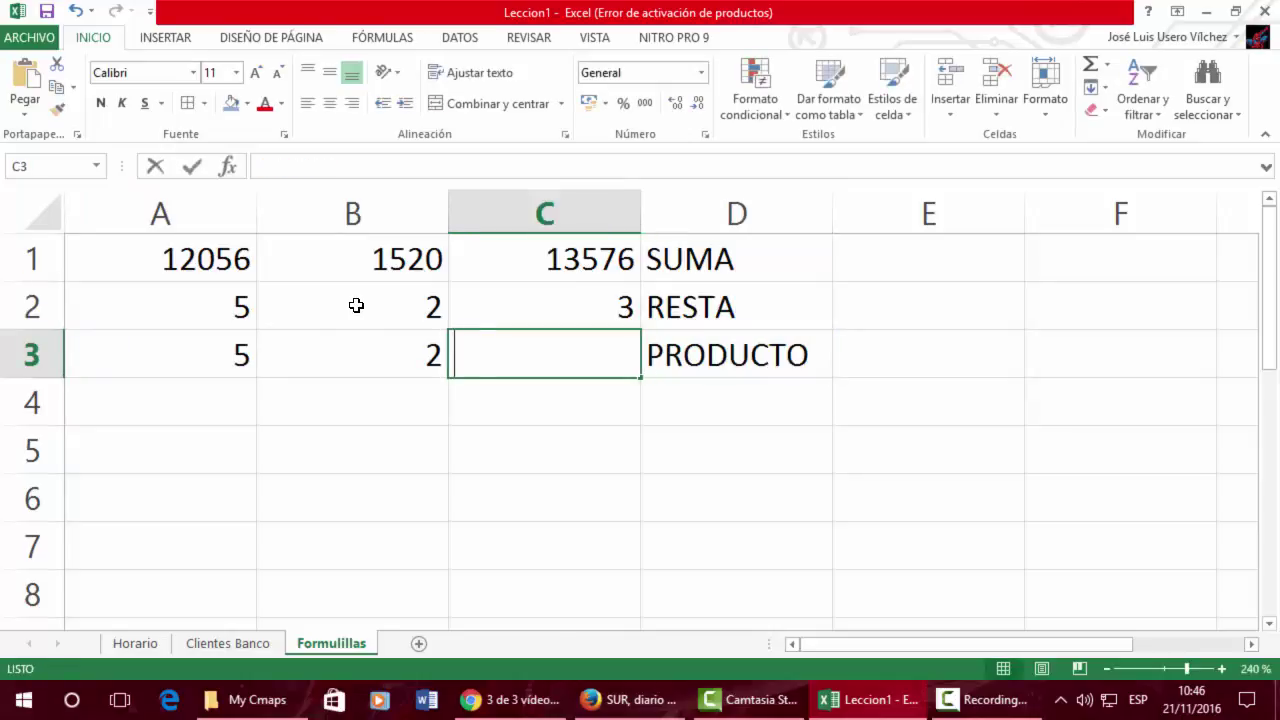
{"action": "type", "text": "="}
{"action": "left_click", "coordinate": [166, 342]}
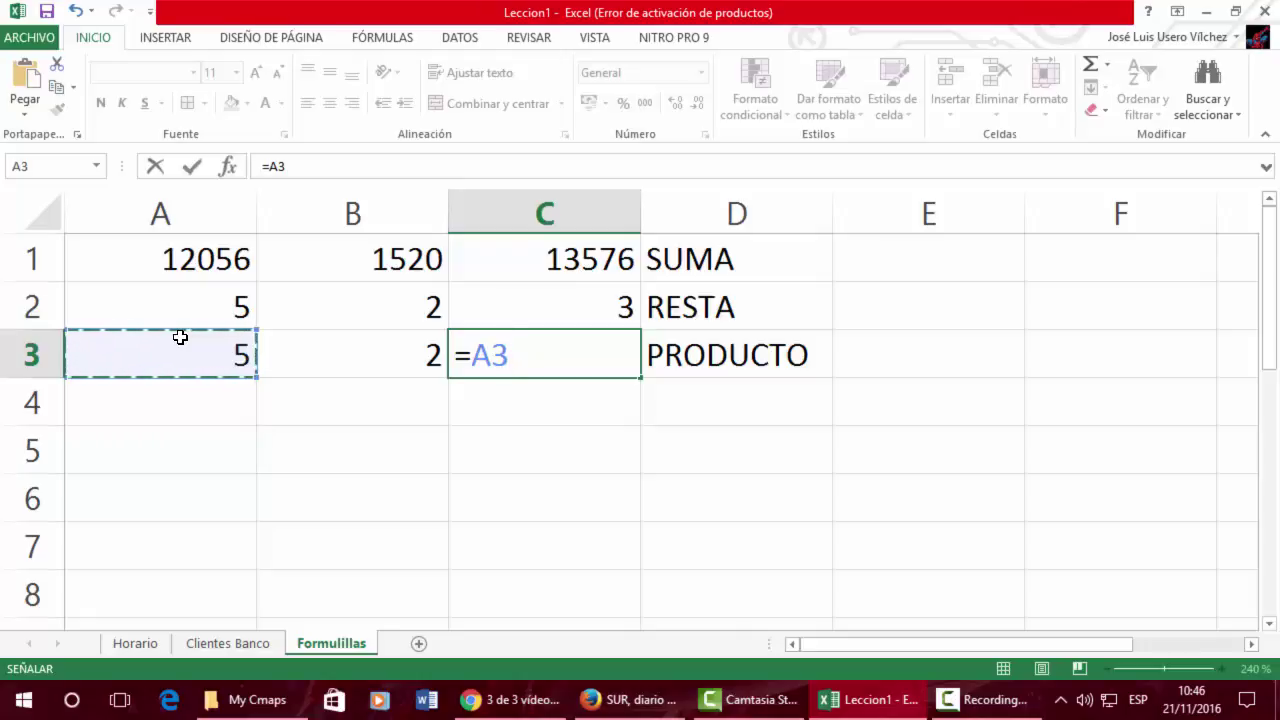
{"action": "type", "text": "*"}
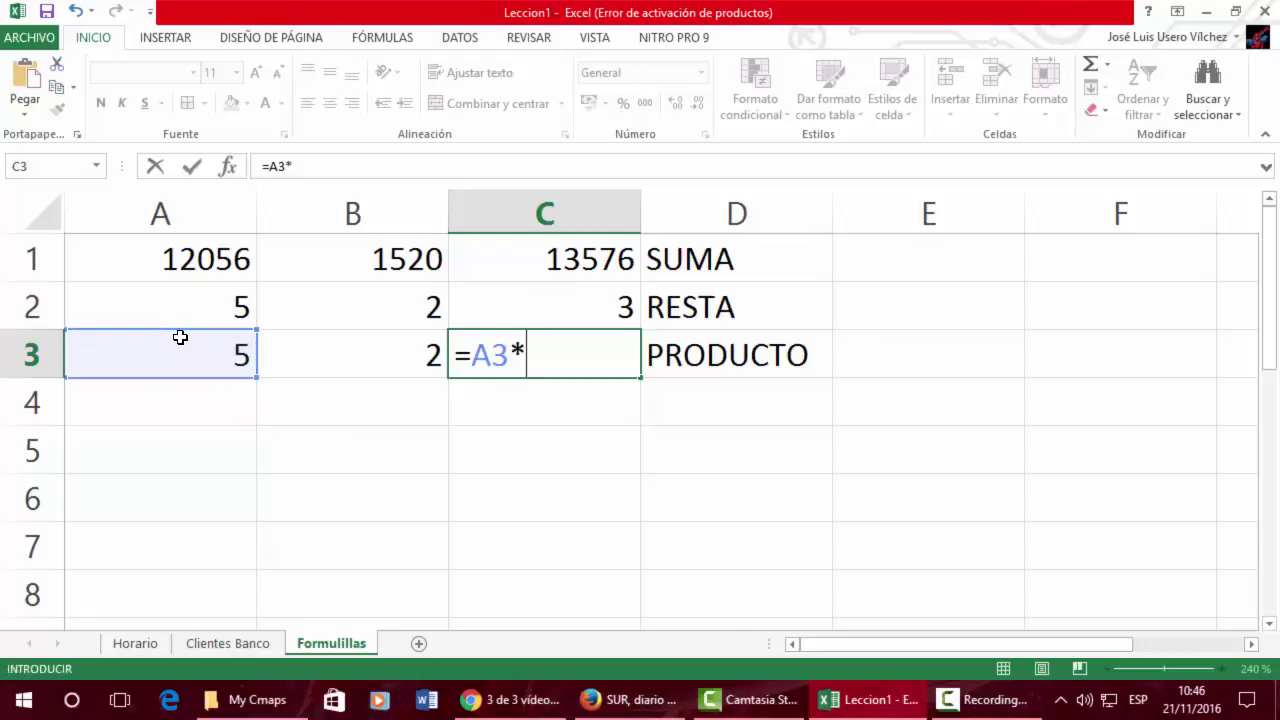
{"action": "key", "text": "Right"}
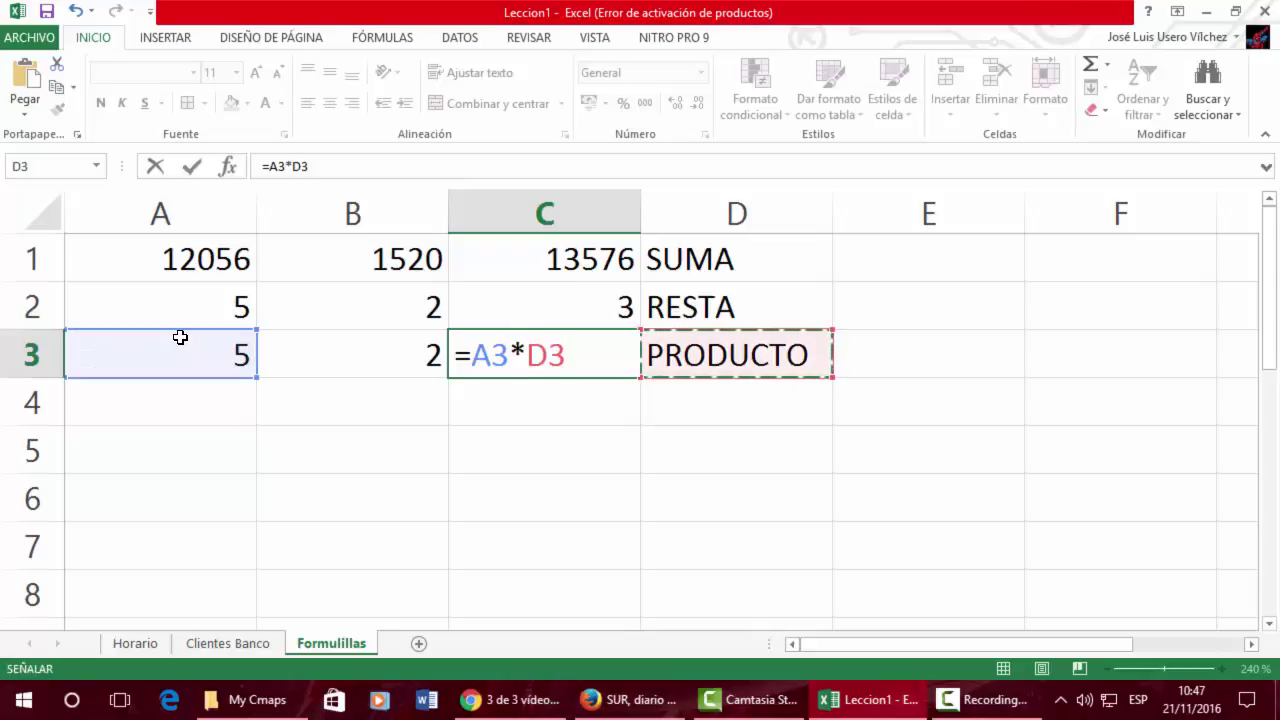
{"action": "key", "text": "Left"}
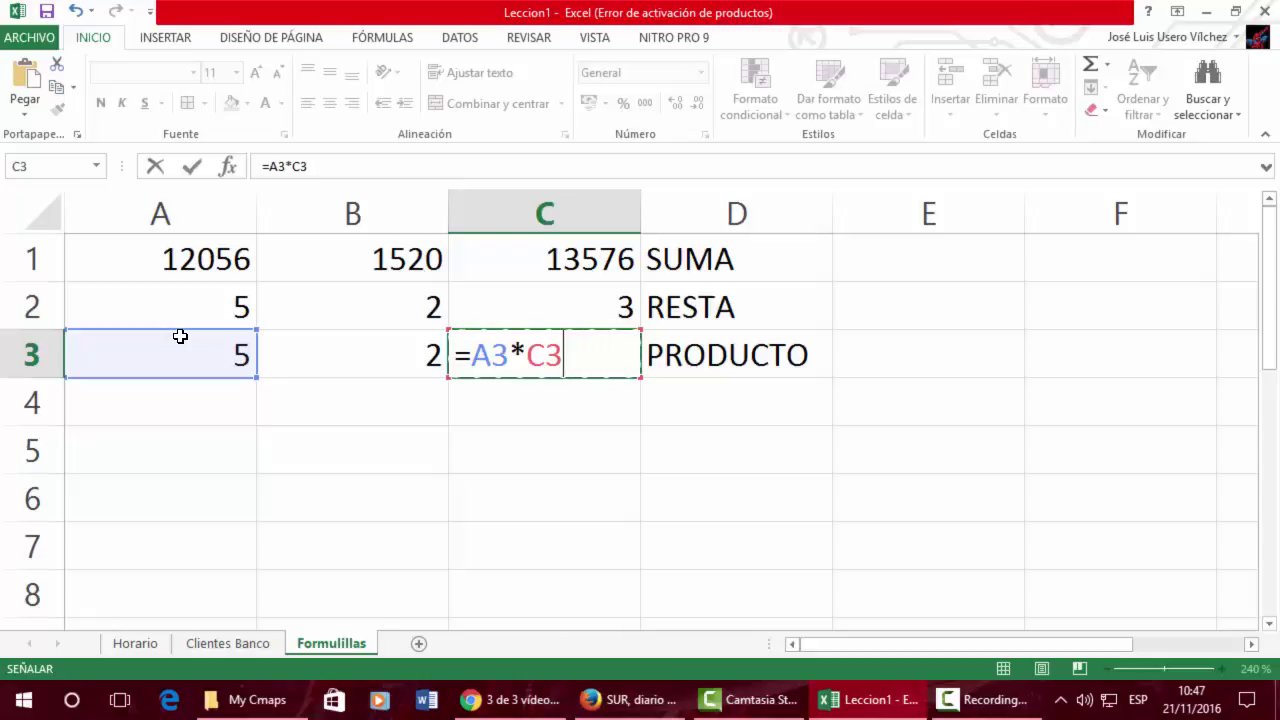
{"action": "key", "text": "Return"}
{"action": "key", "text": "Return"}
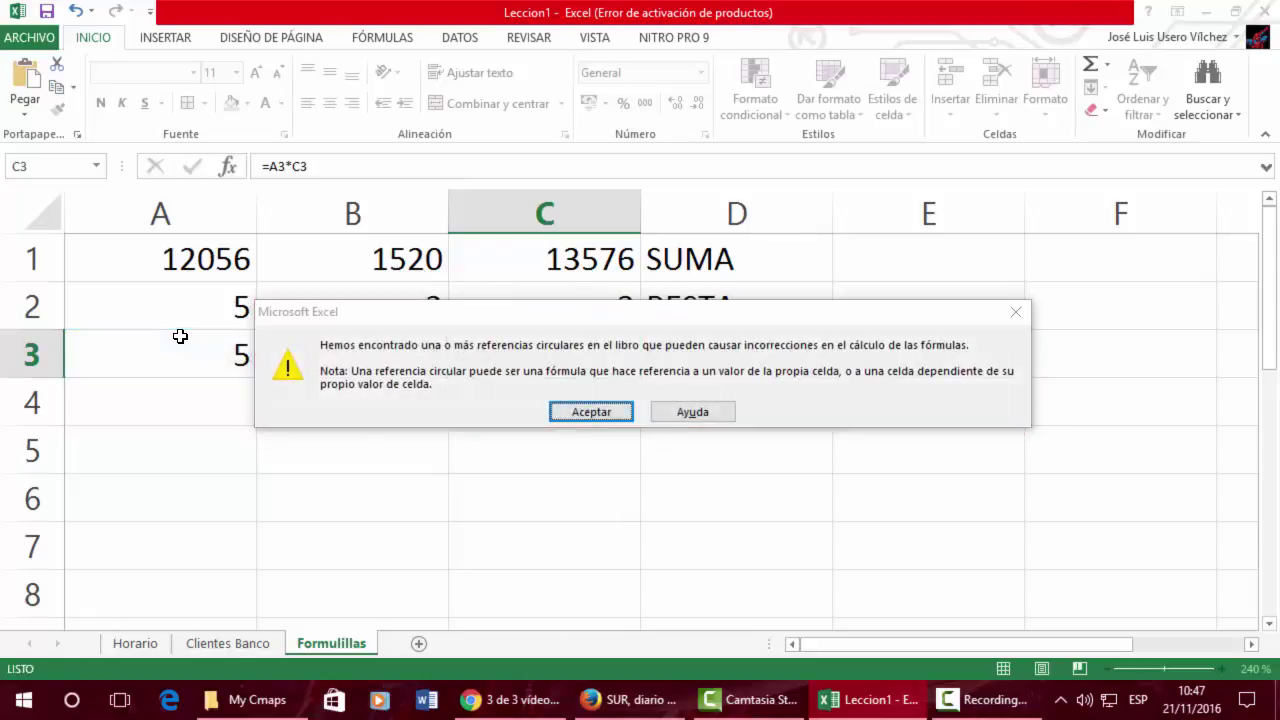
{"action": "key", "text": "Up"}
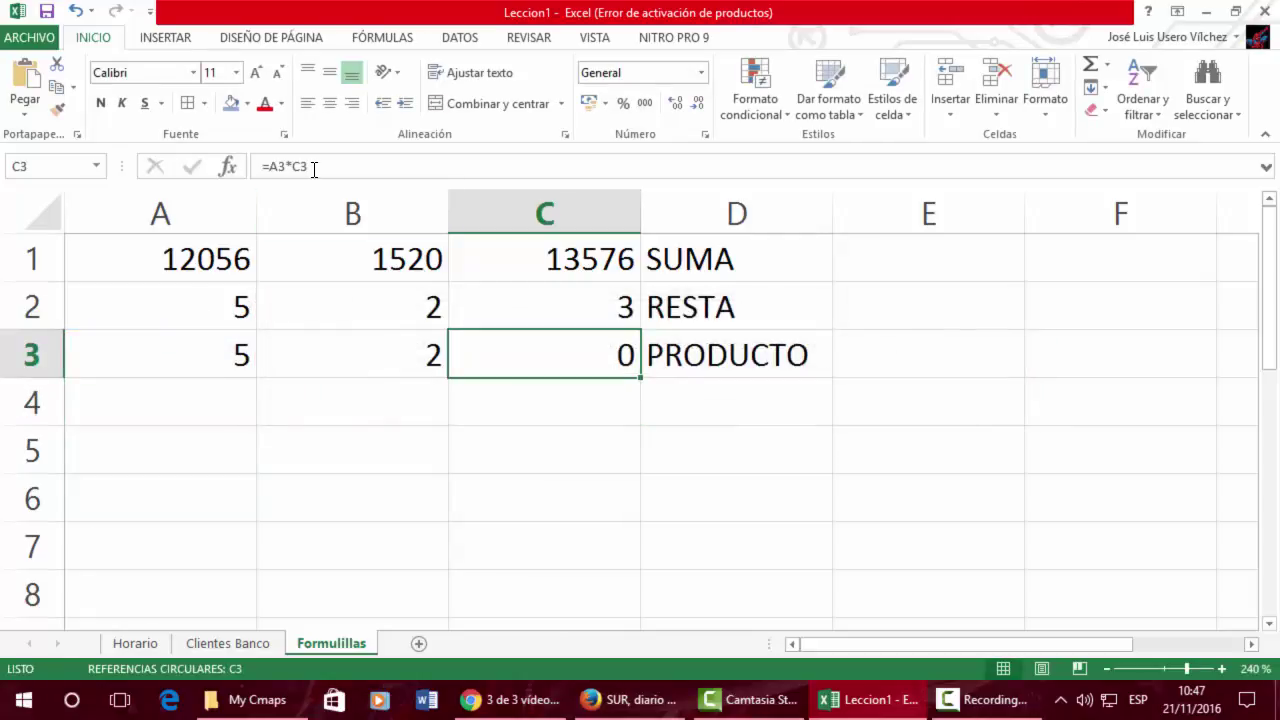
Correct the formula in cell C3 to =A3*B3 by replacing its second reference.
{"action": "left_click", "coordinate": [313, 169]}
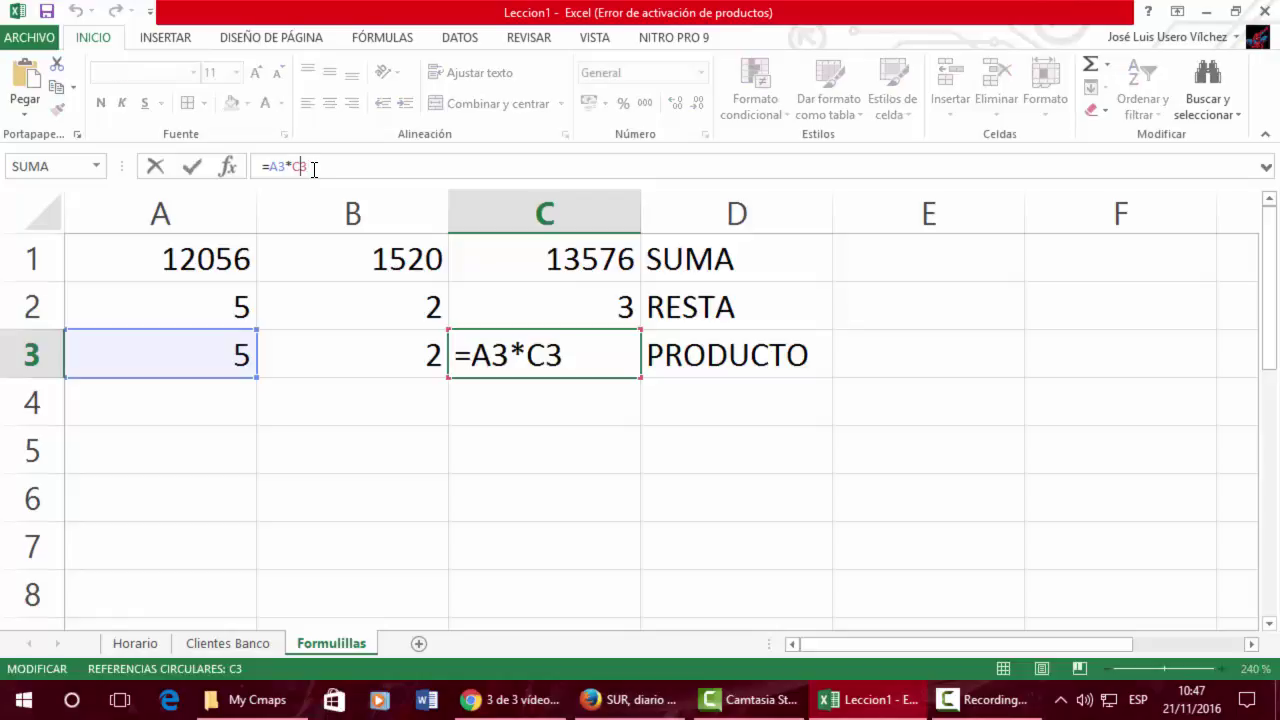
{"action": "key", "text": "BackSpace"}
{"action": "key", "text": "BackSpace"}
{"action": "type", "text": "B3"}
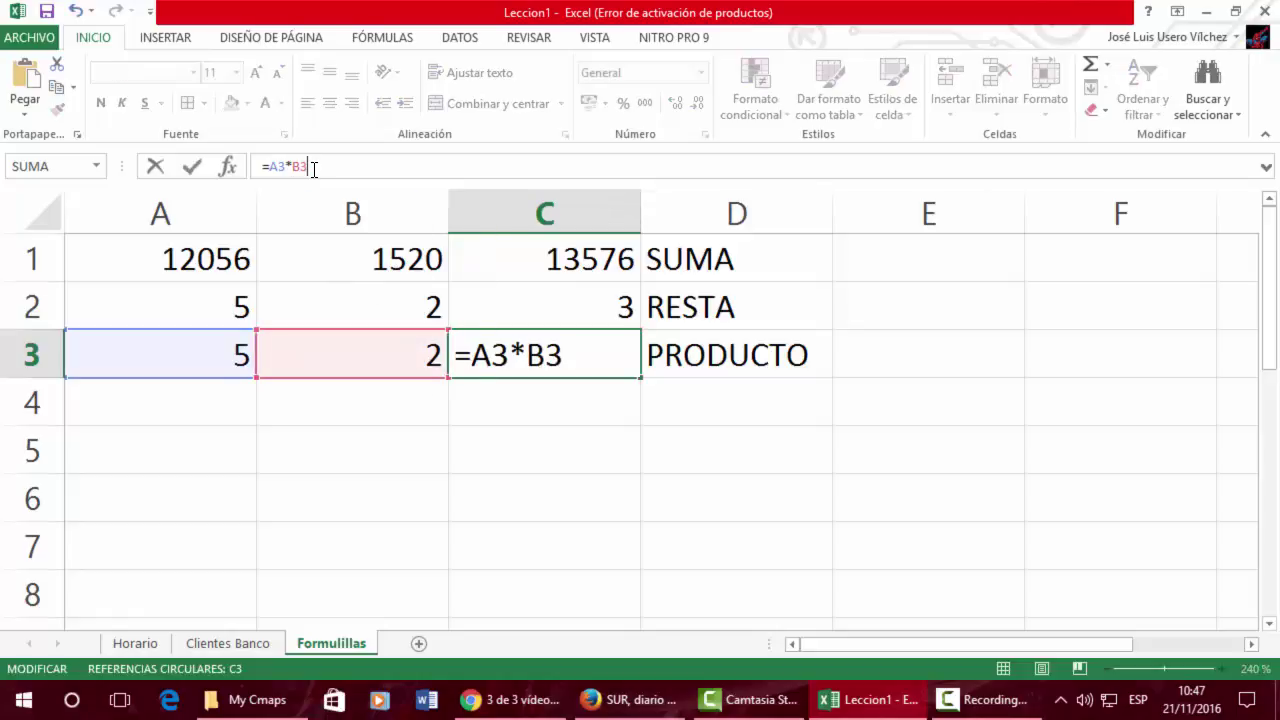
{"action": "key", "text": "Return"}
Fill row 4 with 5 in A4 and 2 in B4, and label it DIVISIÓN in D4.
{"action": "key", "text": "Left"}
{"action": "key", "text": "Left"}
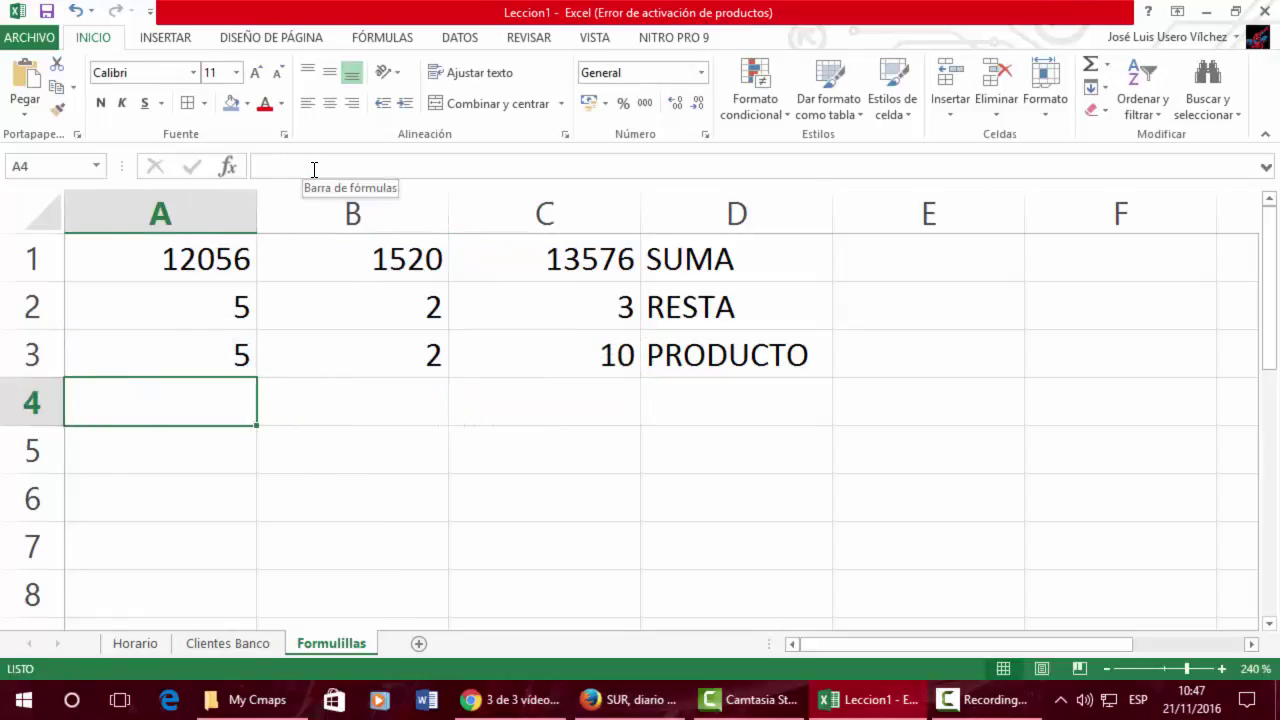
{"action": "type", "text": "5"}
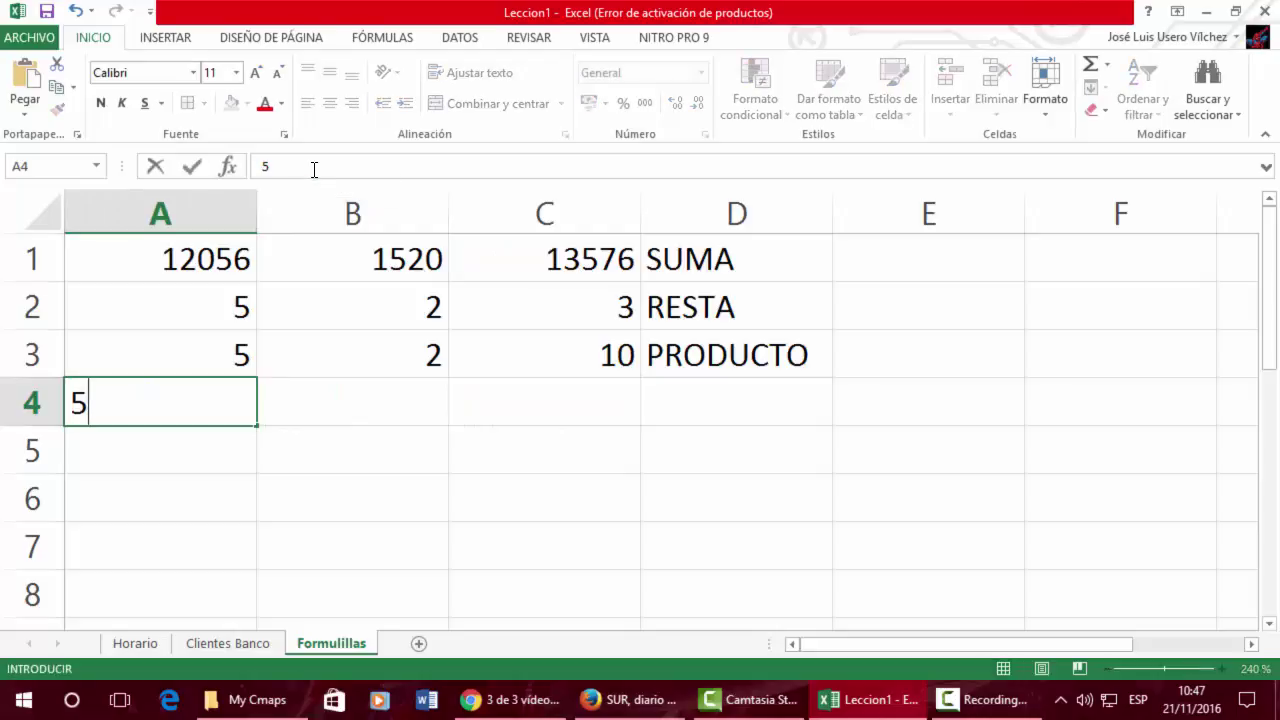
{"action": "key", "text": "ctrl+Return"}
{"action": "key", "text": "Right"}
{"action": "type", "text": "2"}
{"action": "key", "text": "Right"}
{"action": "key", "text": "Right"}
{"action": "type", "text": "DI"}
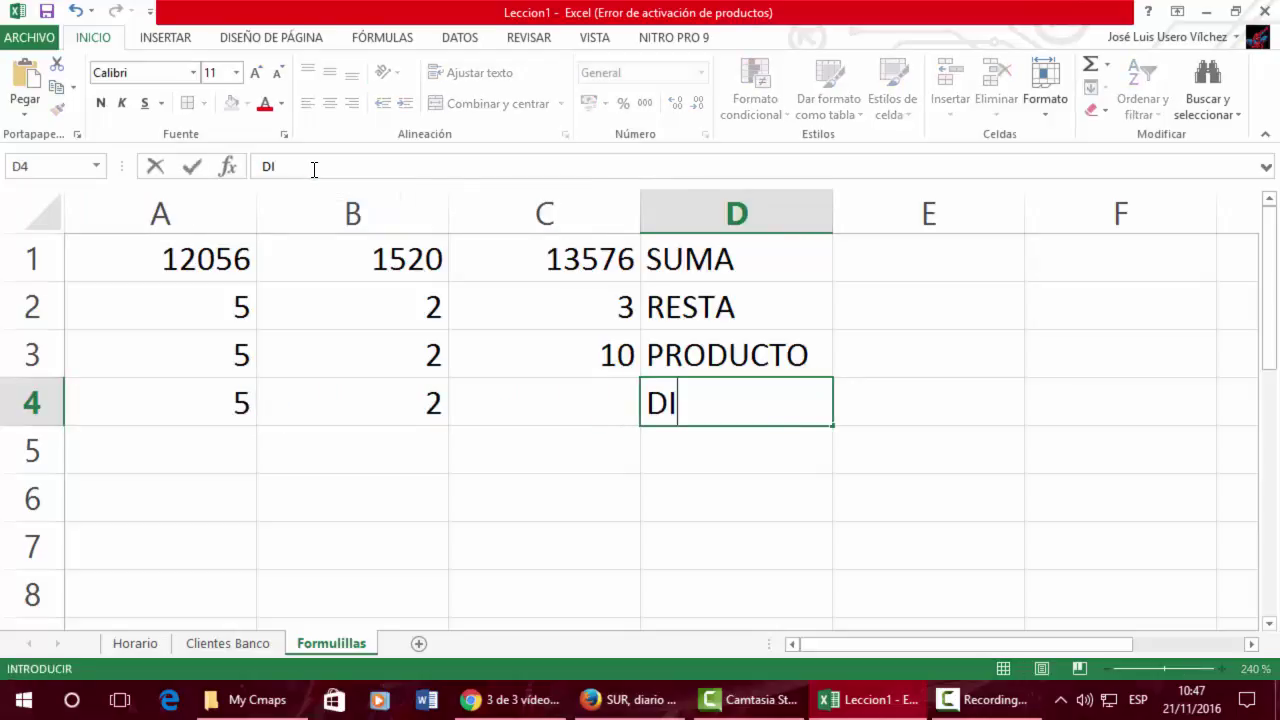
{"action": "type", "text": "VISIO"}
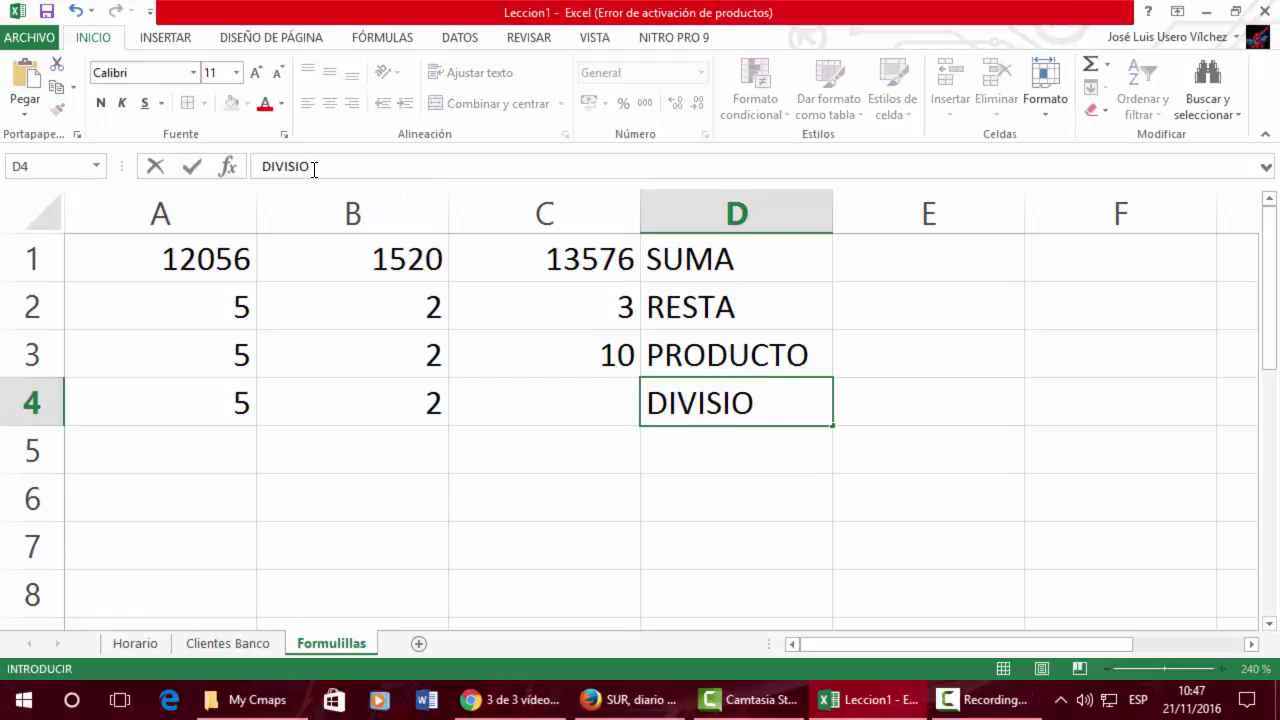
{"action": "key", "text": "BackSpace"}
{"action": "type", "text": "ÓN"}
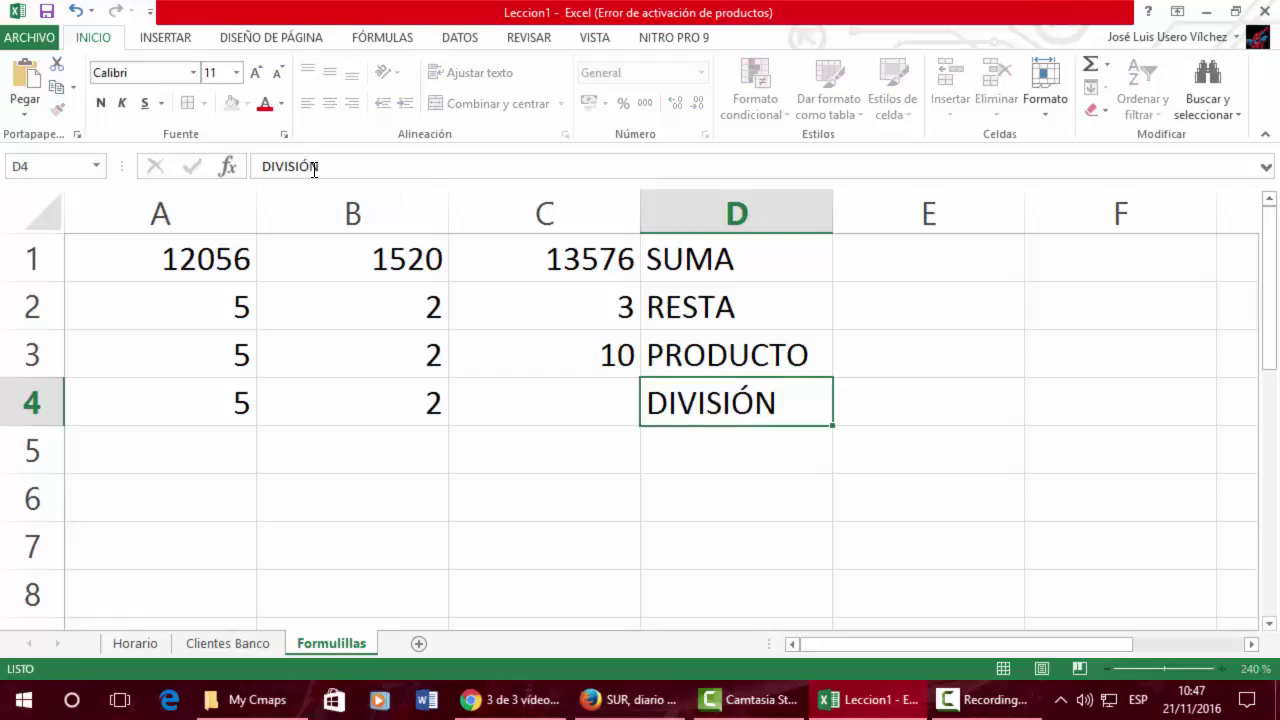
{"action": "key", "text": "Return"}
Enter the division formula =A4/B4 in cell C4, picking both operands as cell references.
{"action": "key", "text": "Up"}
{"action": "key", "text": "Left"}
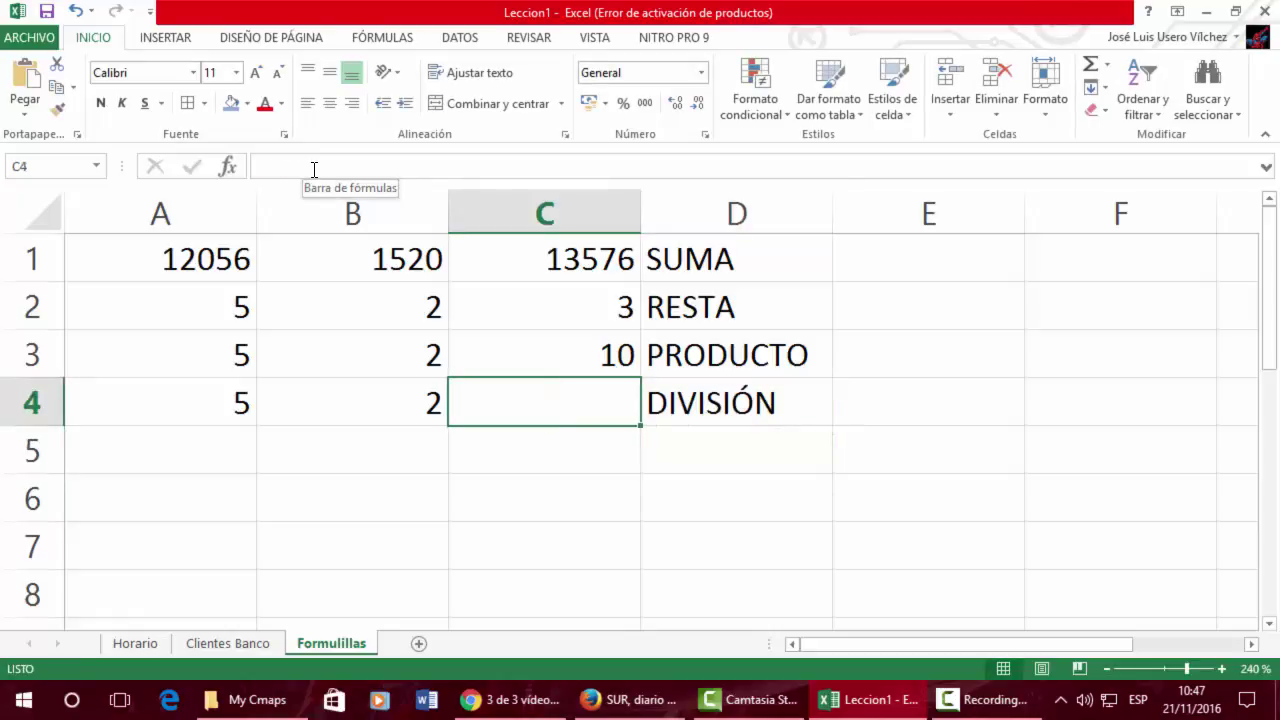
{"action": "type", "text": "="}
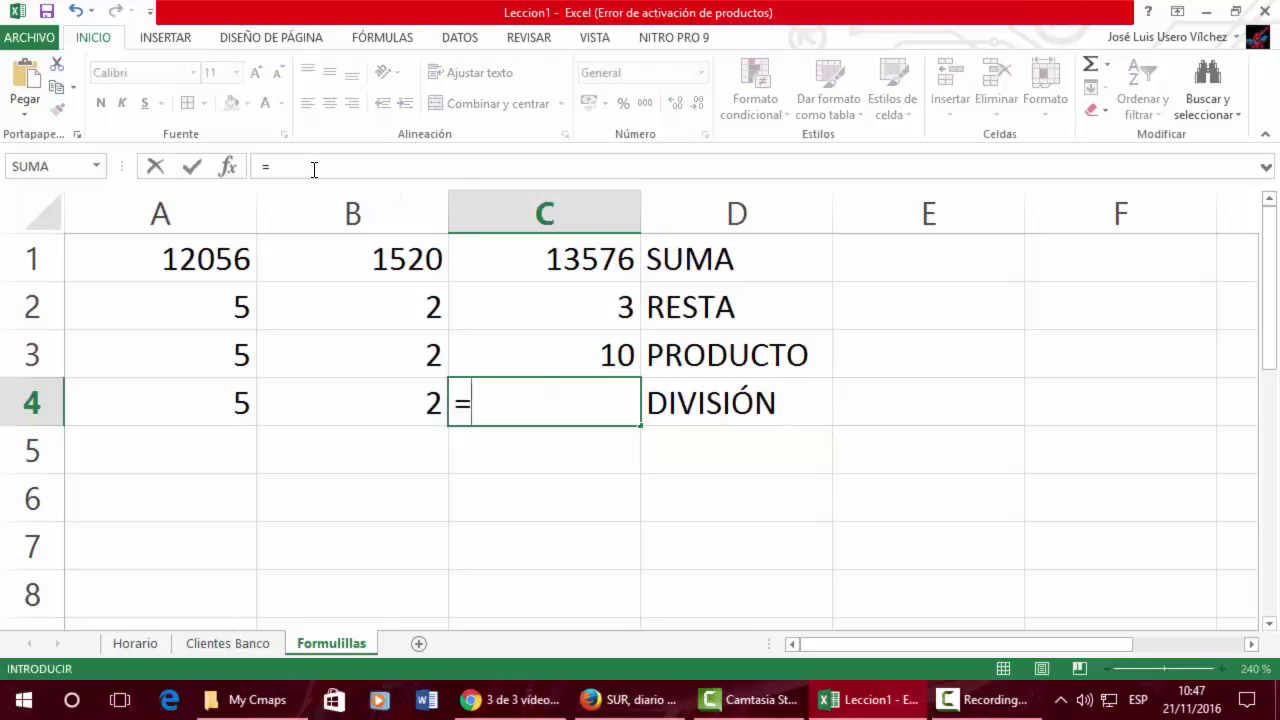
{"action": "left_click", "coordinate": [208, 411]}
{"action": "type", "text": "/"}
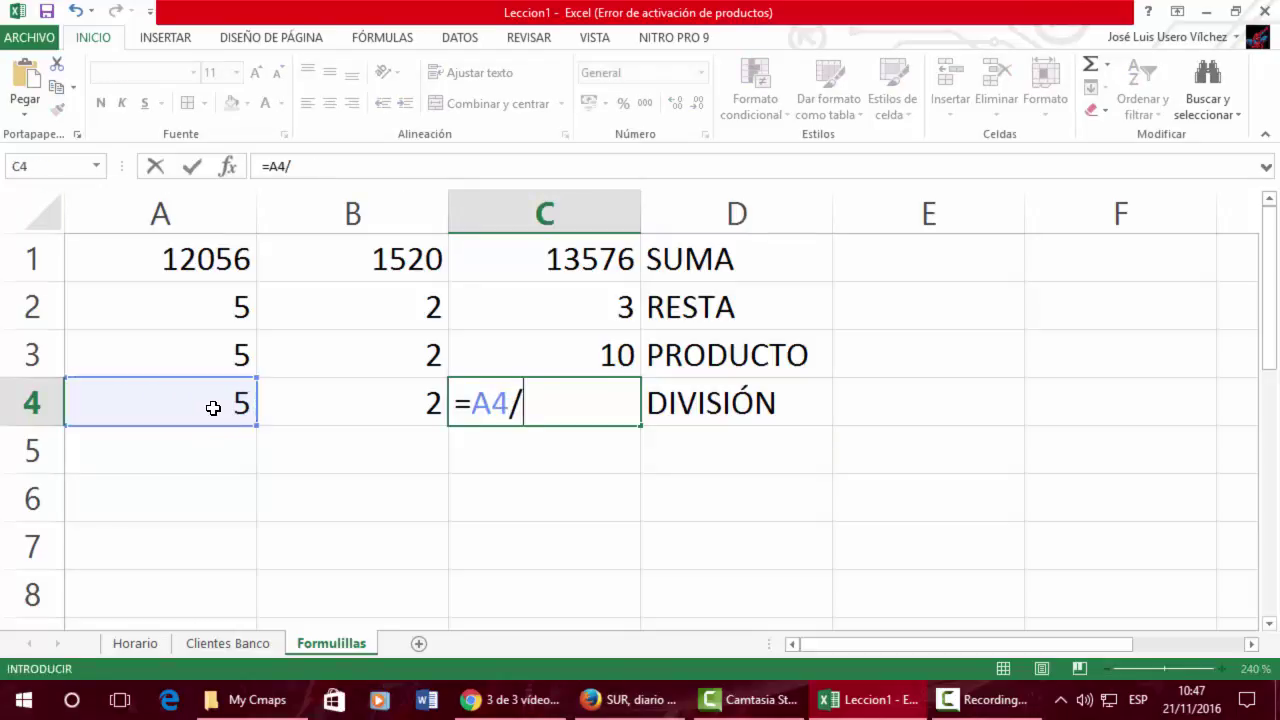
{"action": "left_click", "coordinate": [433, 402]}
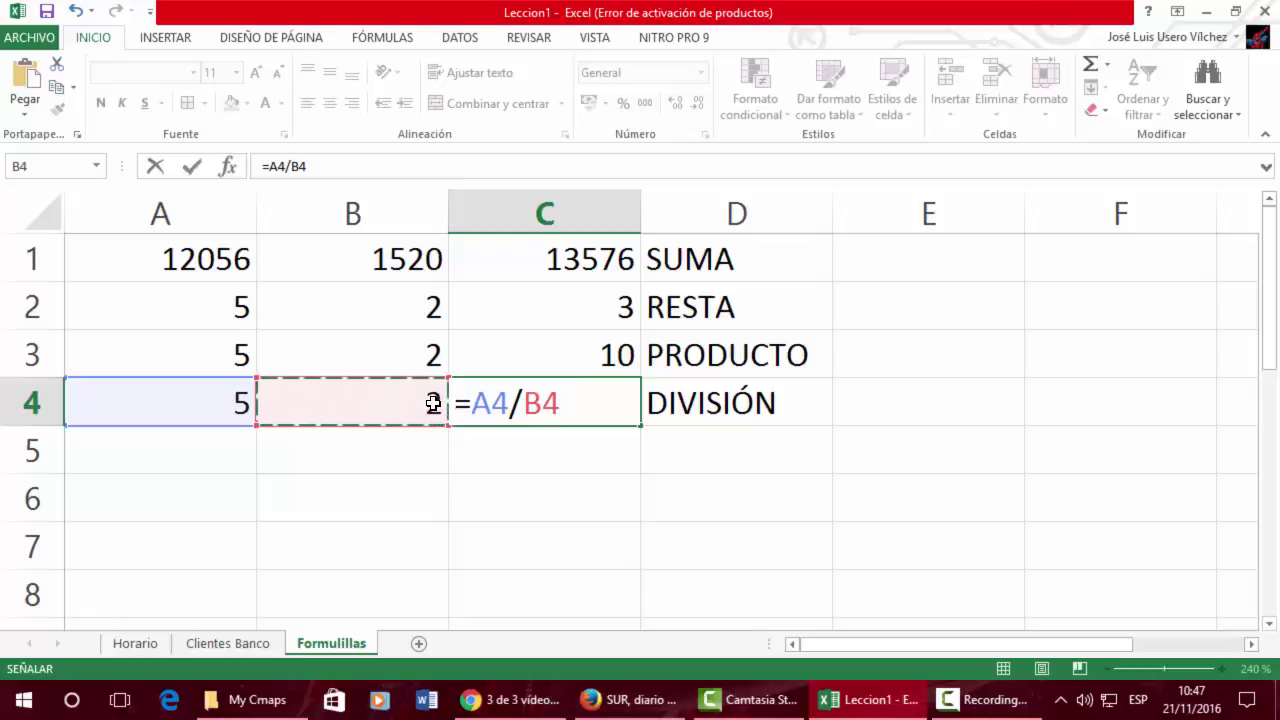
{"action": "key", "text": "Return"}
Change the division operands to 1562 in cell A4 and 235 in cell B4.
{"action": "key", "text": "Up"}
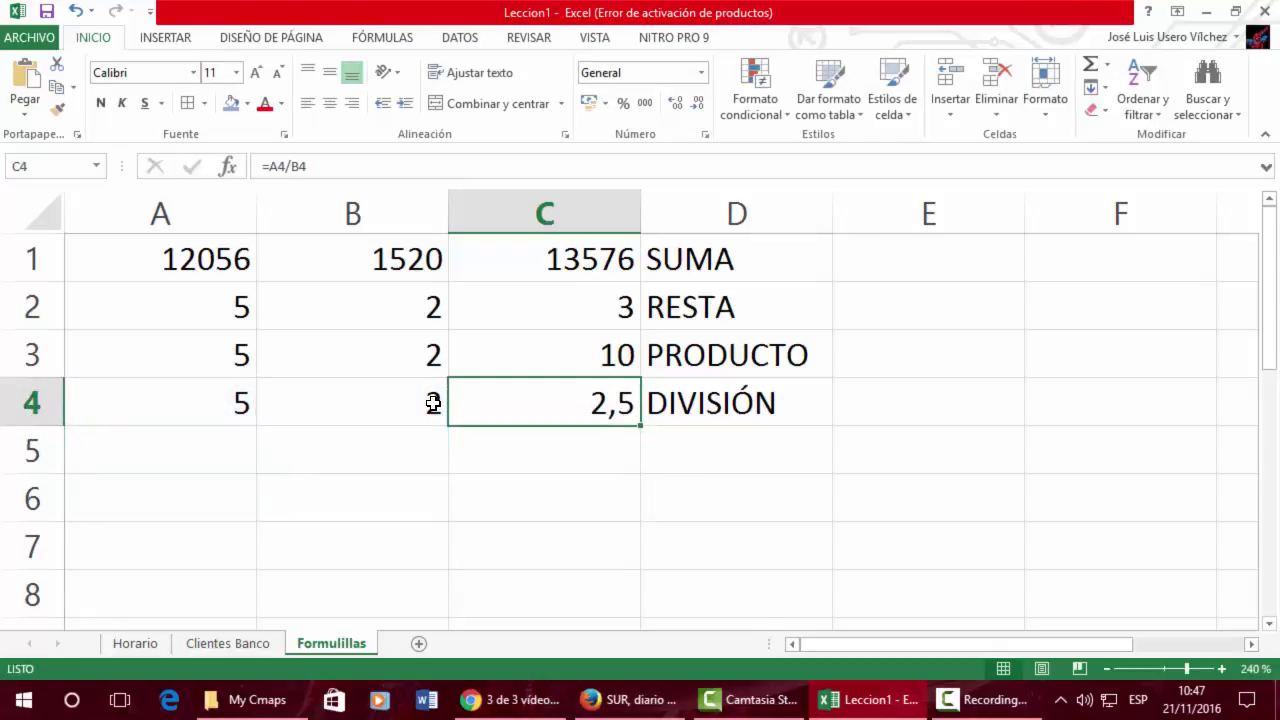
{"action": "key", "text": "Left"}
{"action": "key", "text": "Left"}
{"action": "type", "text": "1562"}
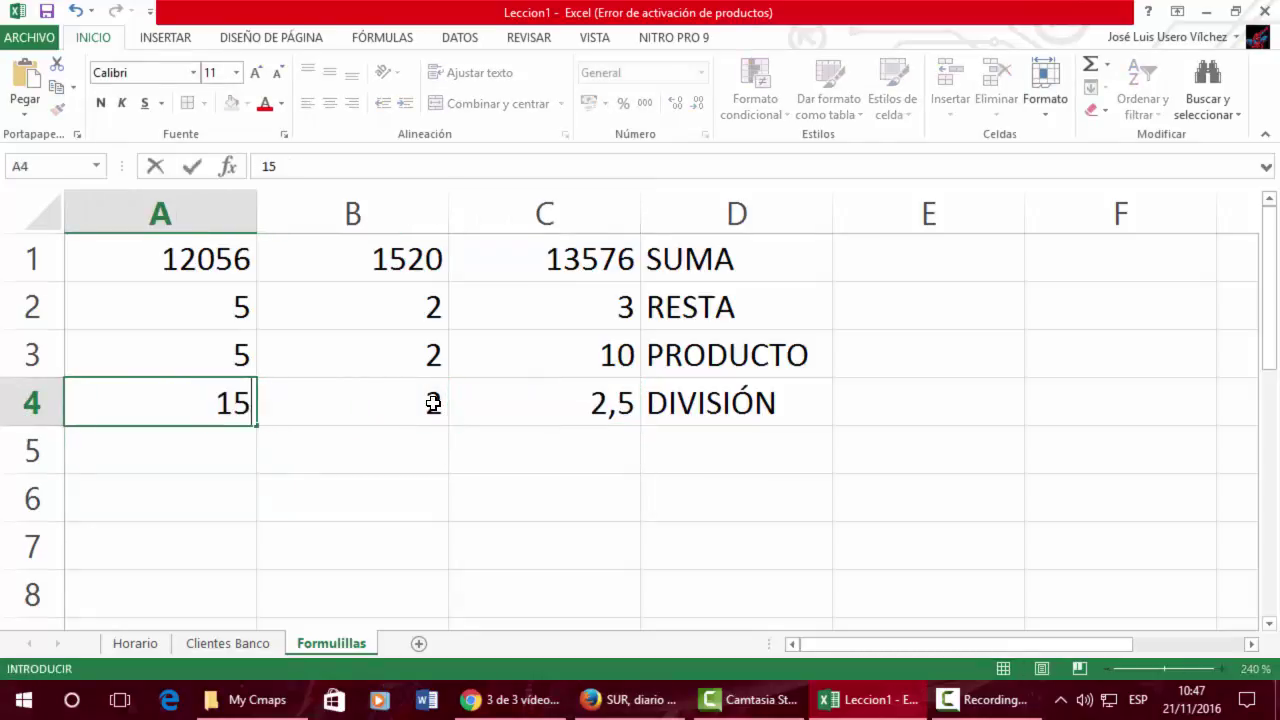
{"action": "key", "text": "Right"}
{"action": "type", "text": "235"}
{"action": "key", "text": "Right"}
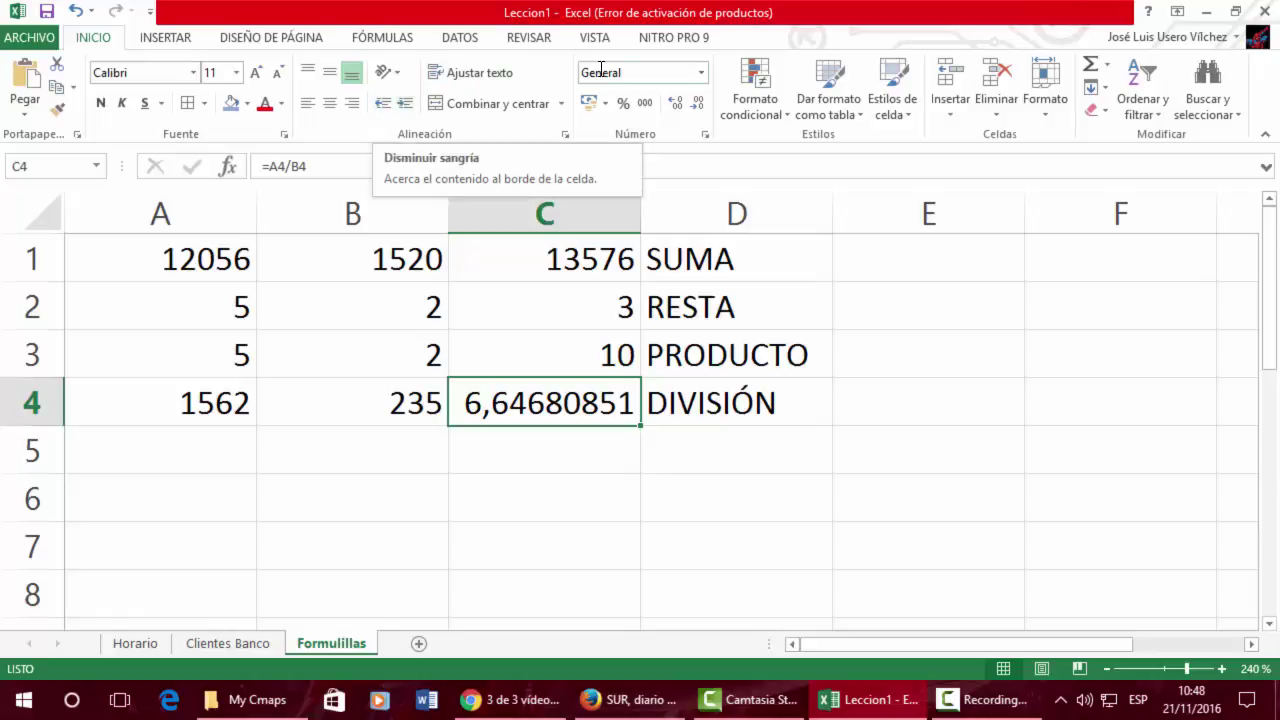
Reduce the division result in cell C4 to two decimal places.
{"action": "left_click", "coordinate": [698, 103]}
{"action": "left_click", "coordinate": [698, 103]}
{"action": "left_click", "coordinate": [699, 103]}
{"action": "left_click", "coordinate": [699, 103]}
{"action": "left_click", "coordinate": [699, 103]}
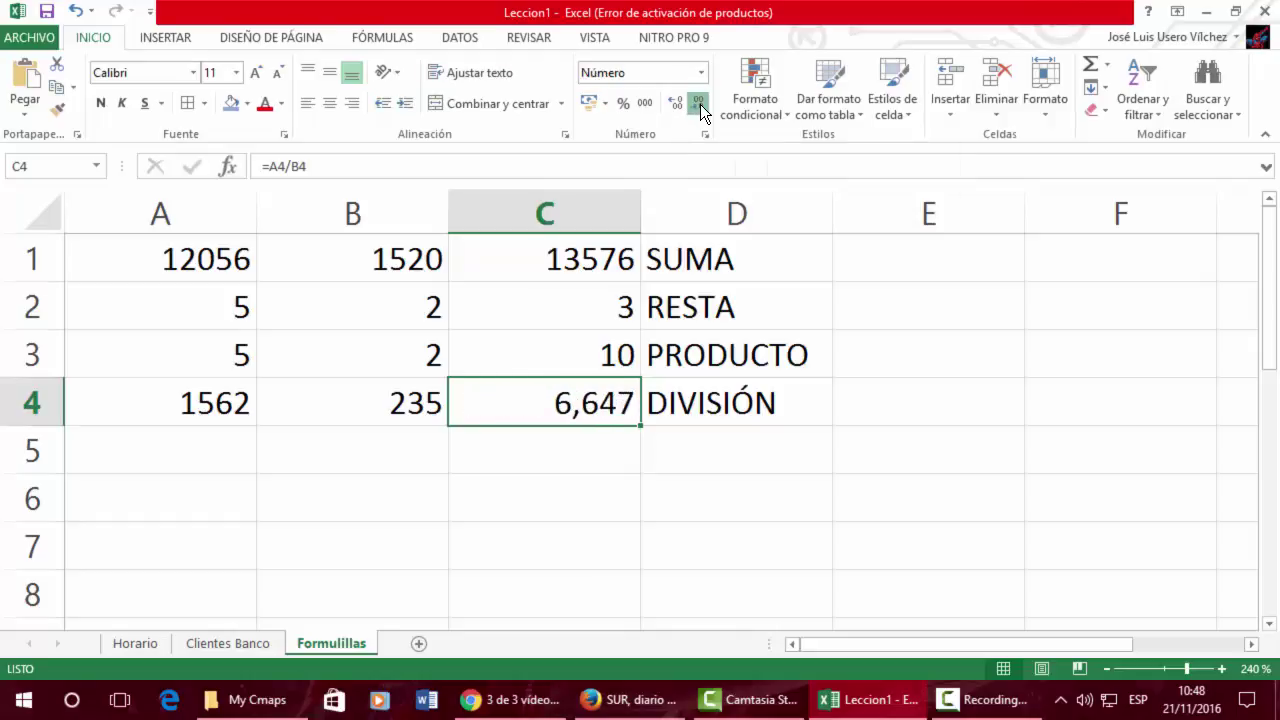
{"action": "left_click", "coordinate": [699, 103]}
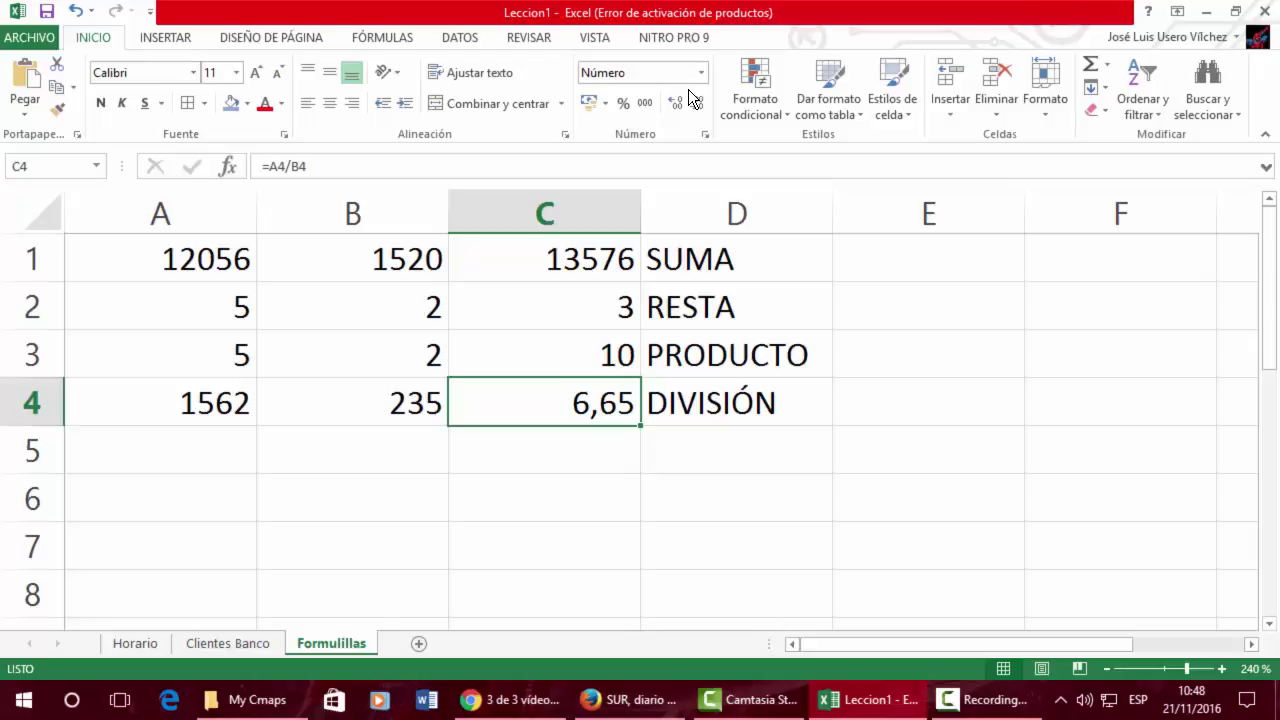
Enter 2 in cell A5 as the base and 3 in cell B5 as the exponent.
{"action": "key", "text": "Down"}
{"action": "key", "text": "Left"}
{"action": "key", "text": "Left"}
{"action": "key", "text": "F2"}
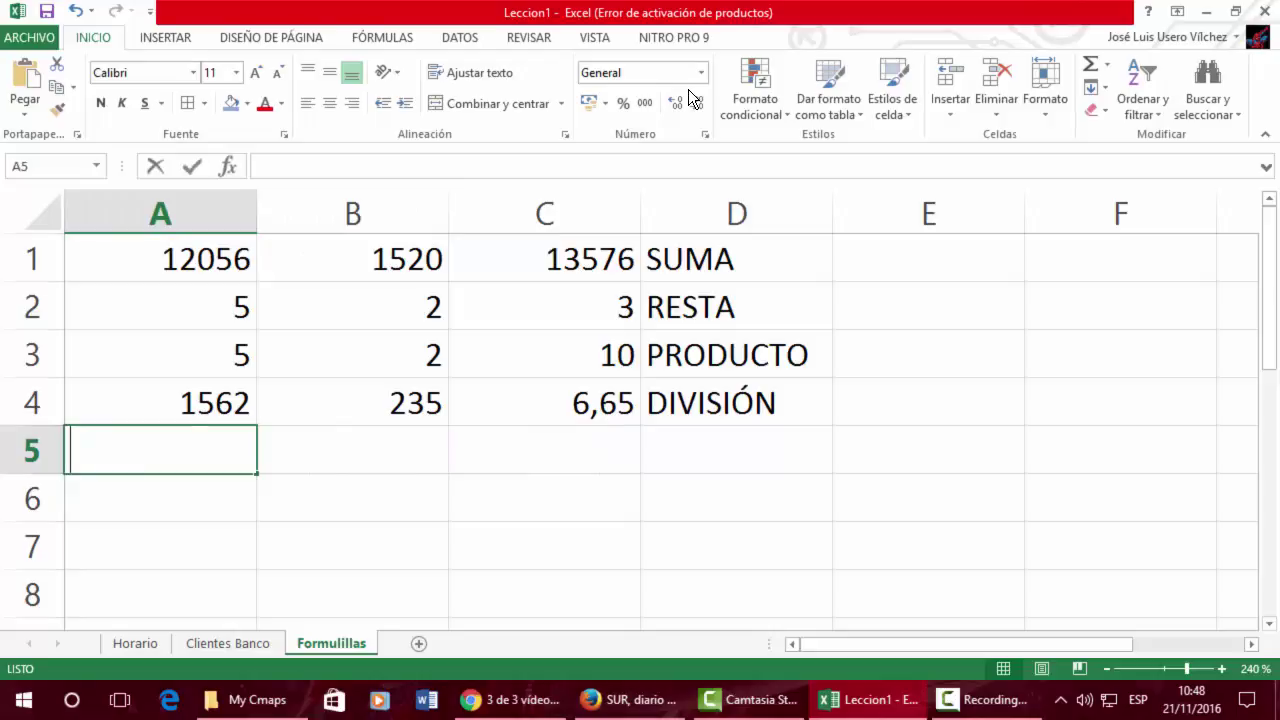
{"action": "type", "text": "2"}
{"action": "key", "text": "Tab"}
{"action": "type", "text": "3"}
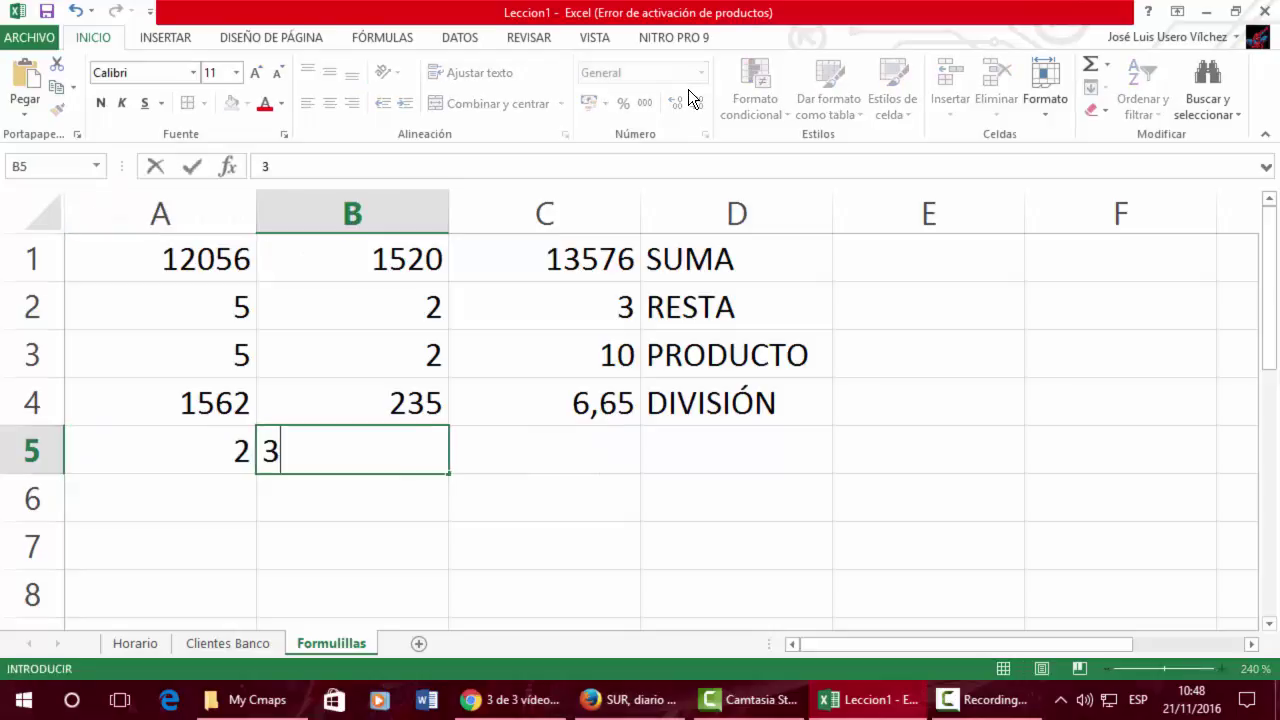
Label the fifth row by entering POTENCIA in cell D5.
{"action": "key", "text": "Tab"}
{"action": "key", "text": "Tab"}
{"action": "key", "text": "F2"}
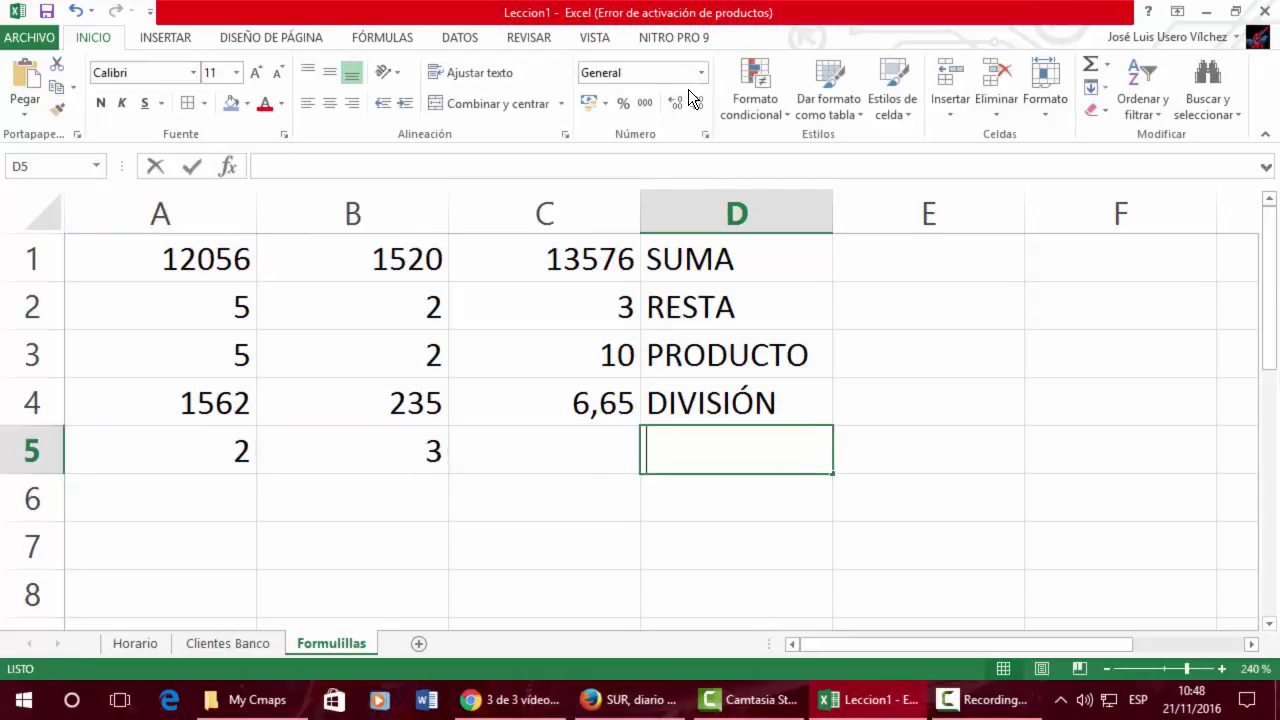
{"action": "type", "text": "POTENCIA"}
Enter the power formula =A5^B5 in cell C5, picking both operands as cell references.
{"action": "key", "text": "Left"}
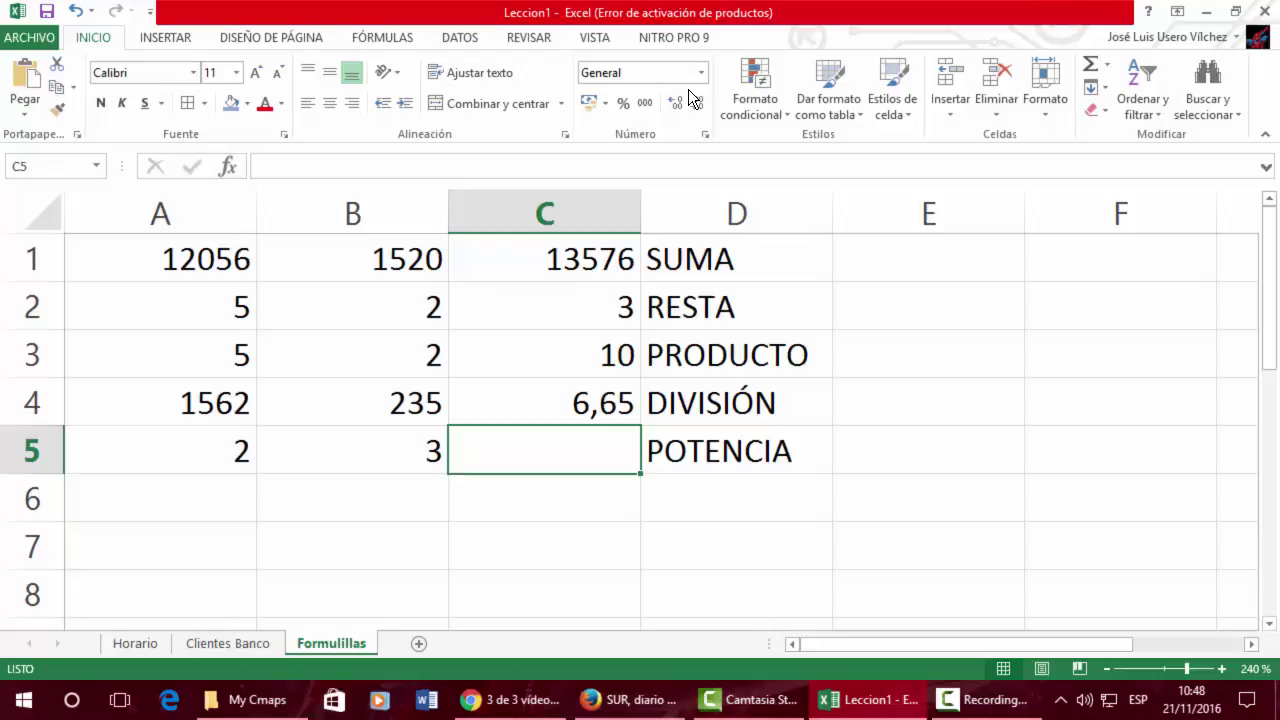
{"action": "type", "text": "="}
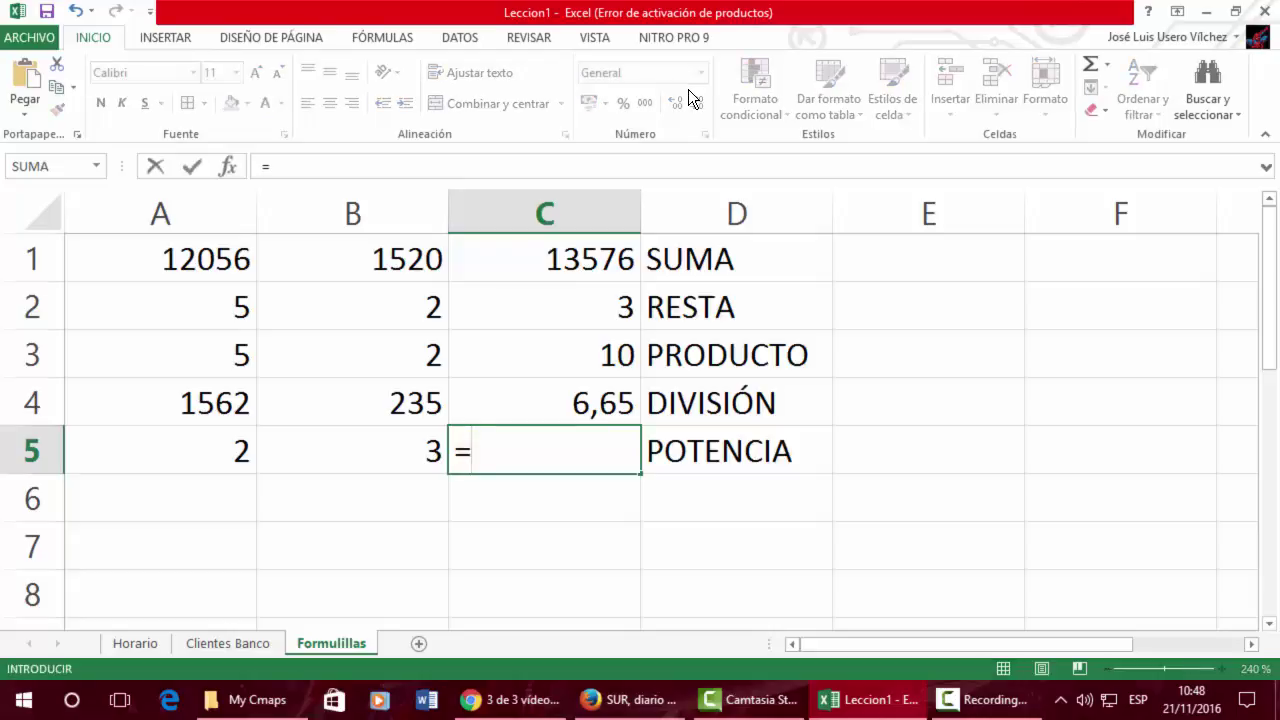
{"action": "left_click", "coordinate": [178, 463]}
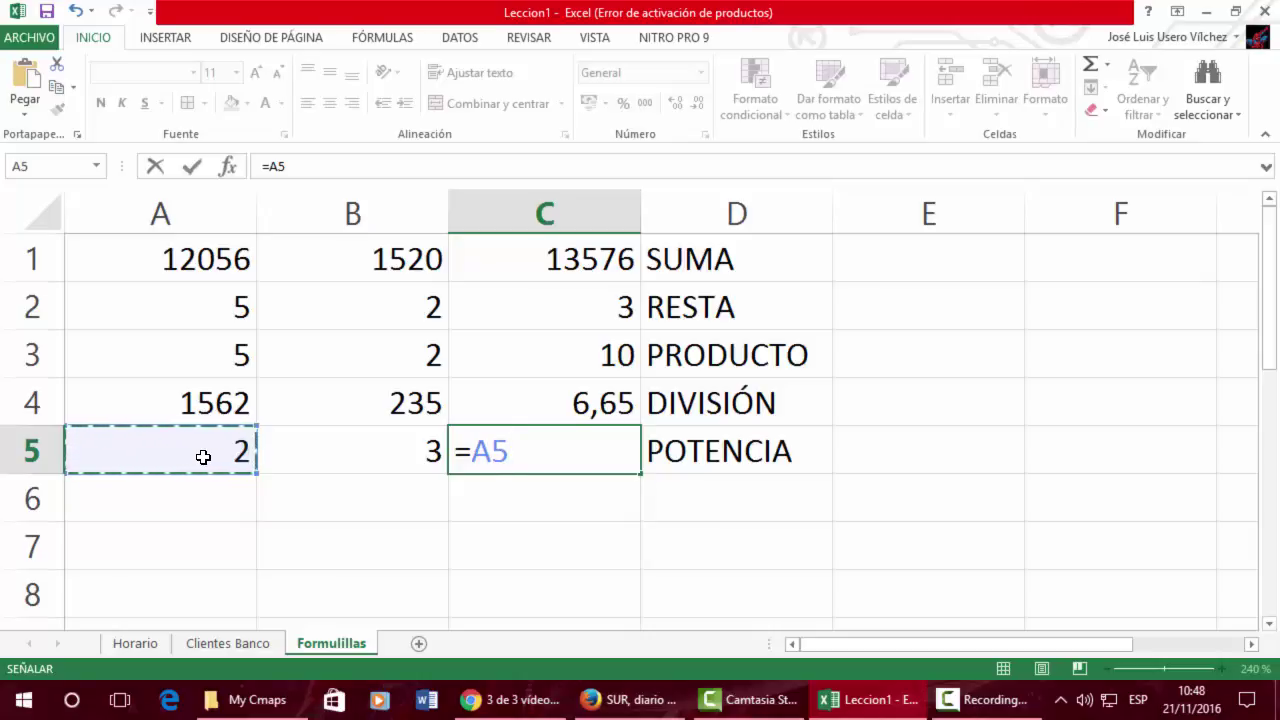
{"action": "type", "text": "^^"}
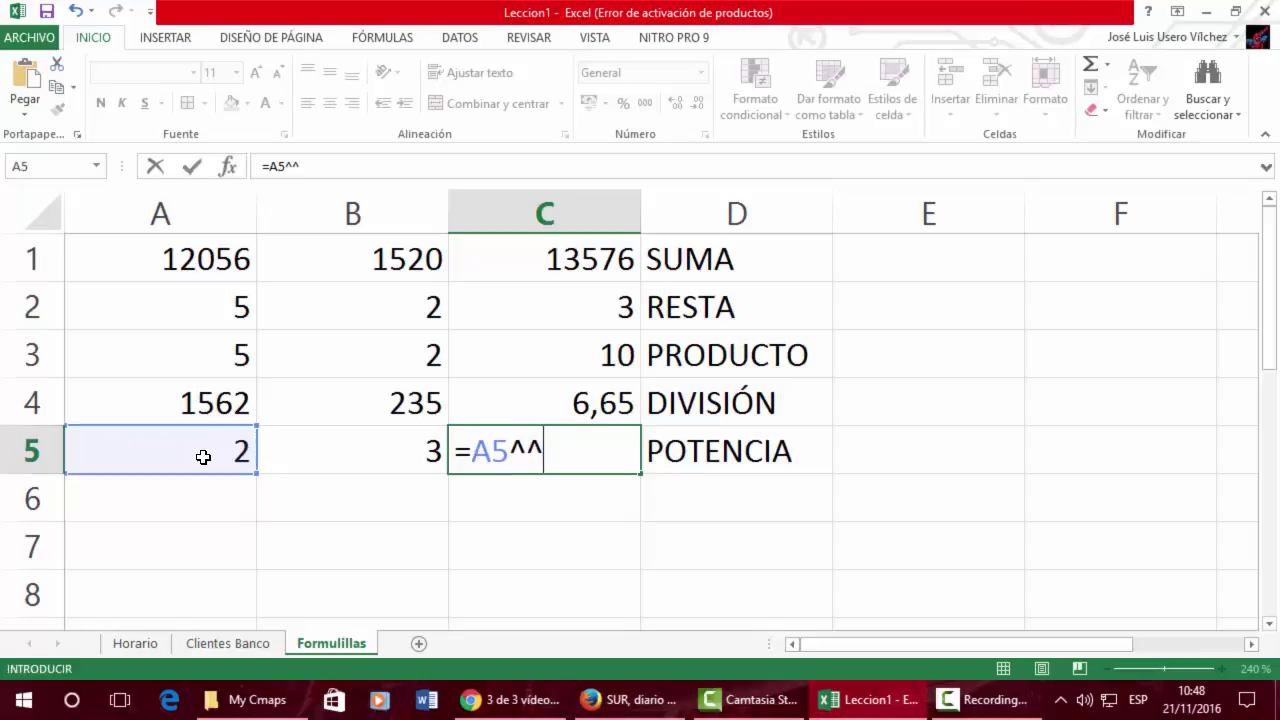
{"action": "key", "text": "BackSpace"}
{"action": "left_click", "coordinate": [413, 451]}
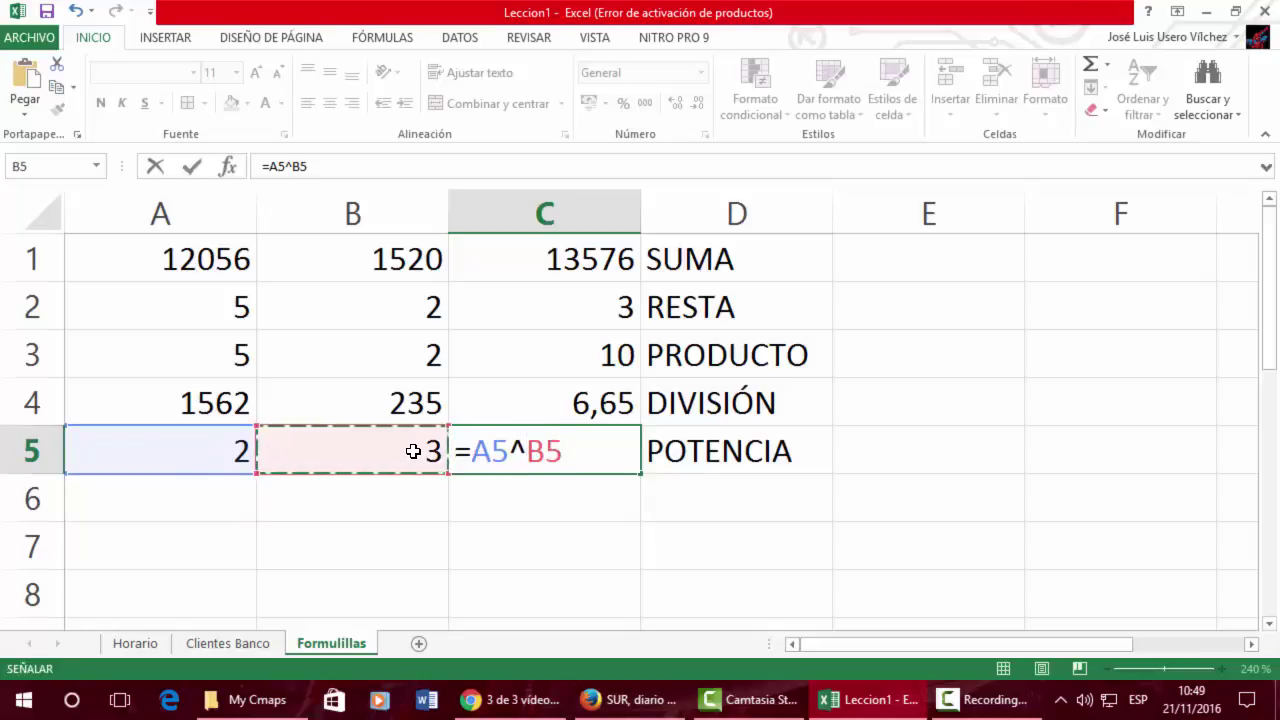
{"action": "key", "text": "Return"}
Set the exponent in cell B5 to 4.
{"action": "key", "text": "Up"}
{"action": "left_click", "coordinate": [413, 451]}
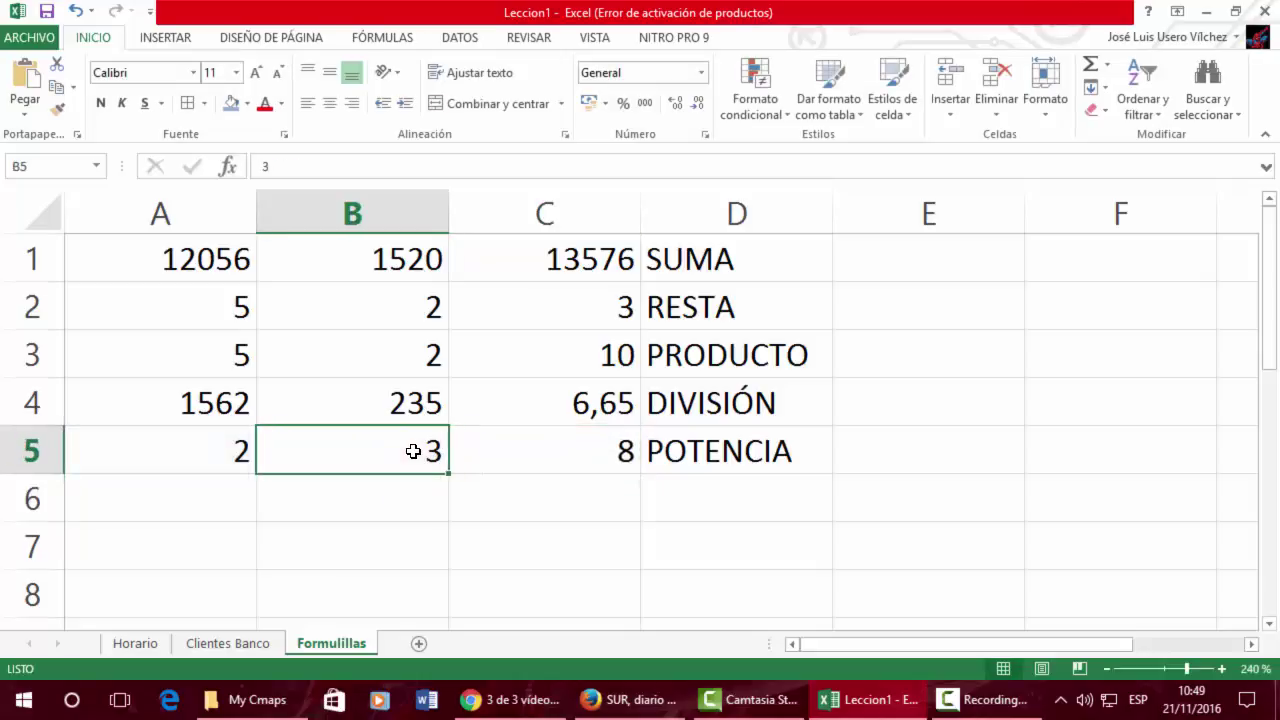
{"action": "type", "text": "4"}
{"action": "key", "text": "Tab"}
Set the exponent in cell B5 to 5 and select the power formula in C5.
{"action": "left_click", "coordinate": [413, 451]}
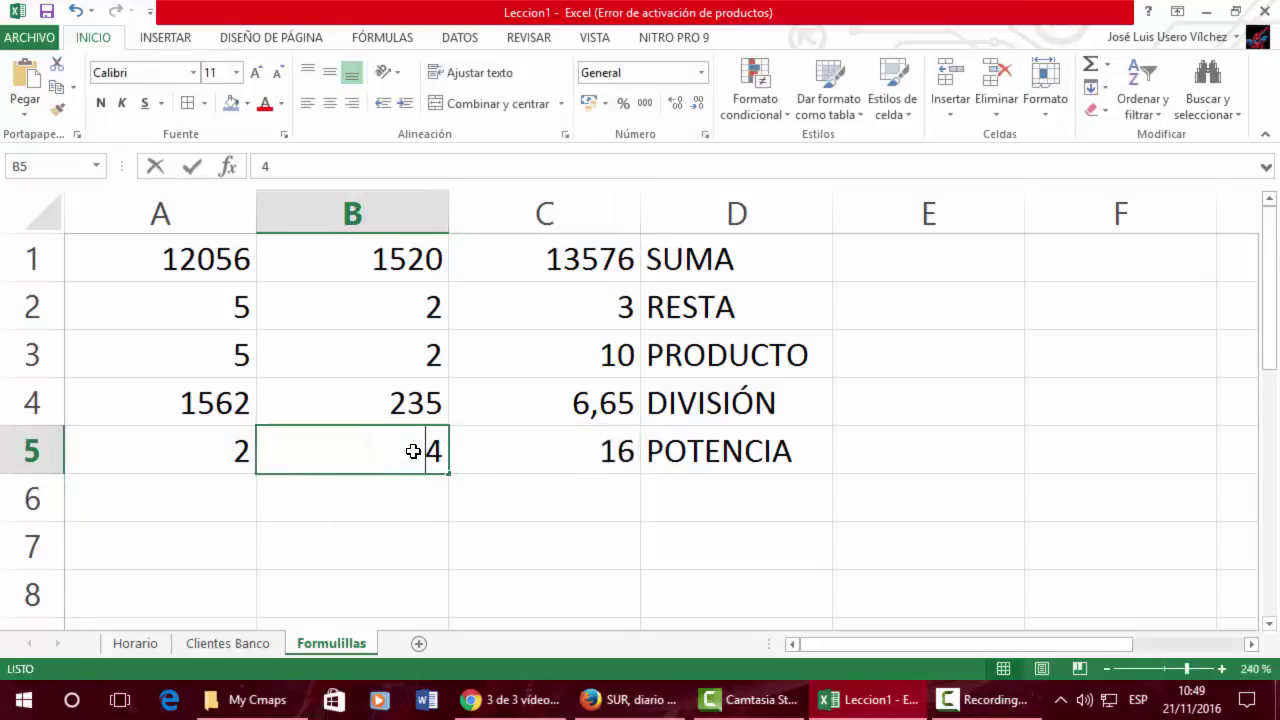
{"action": "type", "text": "5"}
{"action": "left_click", "coordinate": [413, 451]}
{"action": "key", "text": "Left"}
{"action": "key", "text": "Down"}
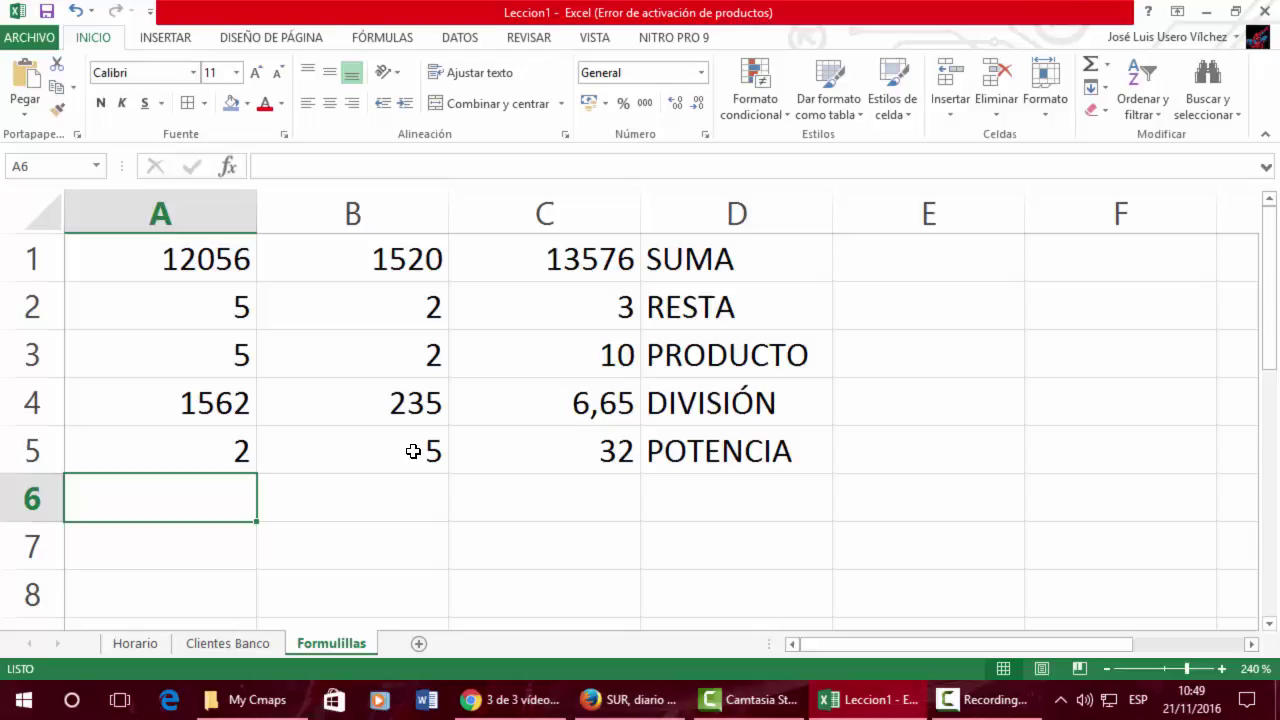
{"action": "left_click", "coordinate": [413, 451]}
{"action": "key", "text": "Right"}
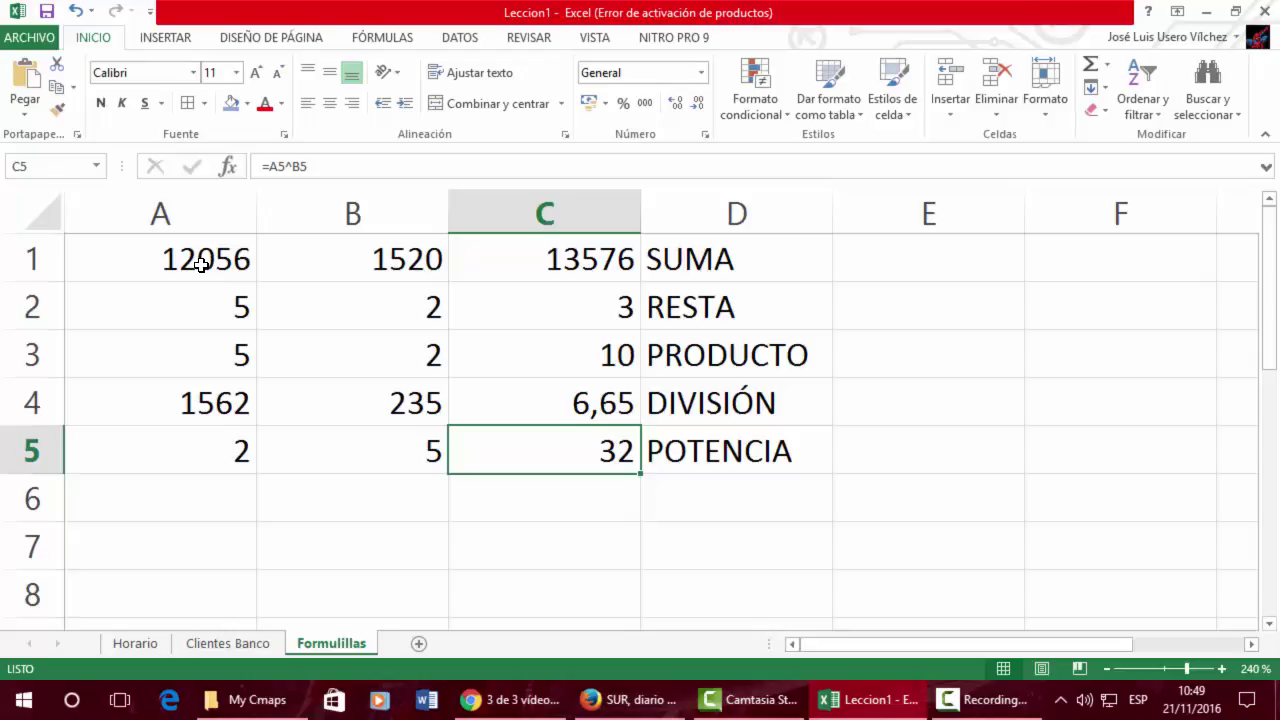
Insert a new row above the first row and enter the title PEQUEÑA CALCULADORA in cell A1.
{"action": "right_click", "coordinate": [36, 261]}
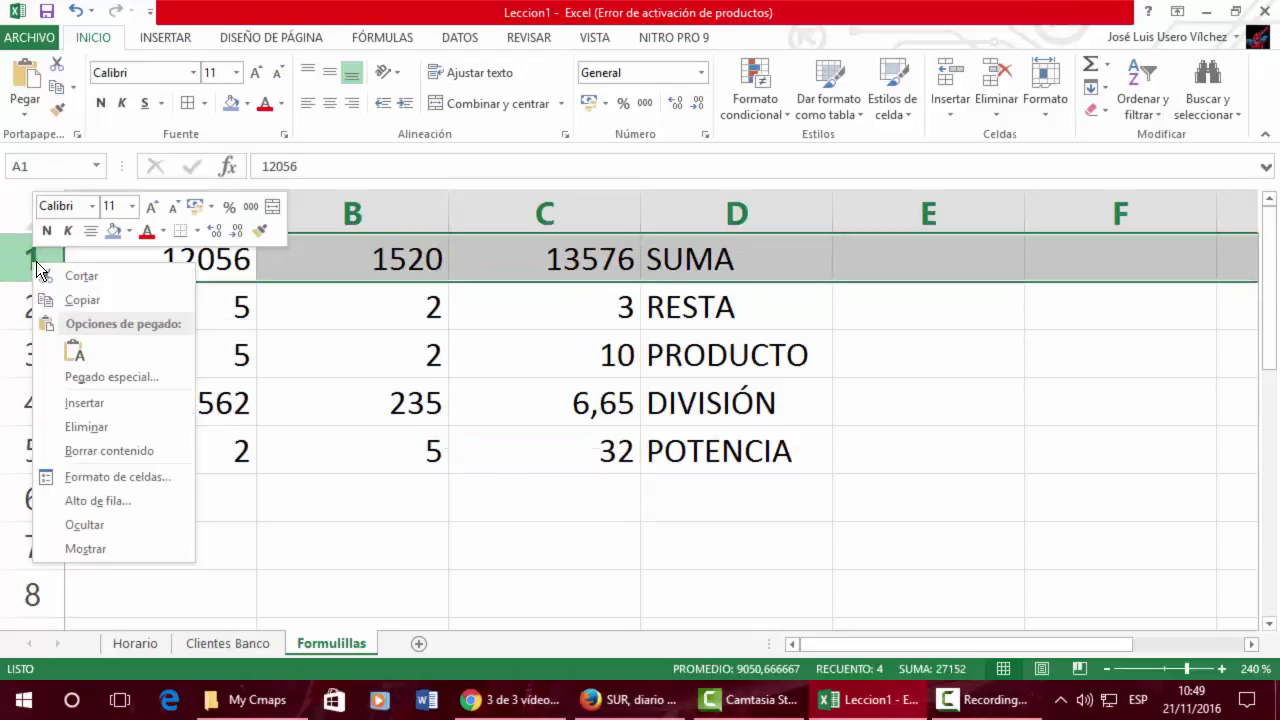
{"action": "left_click", "coordinate": [90, 402]}
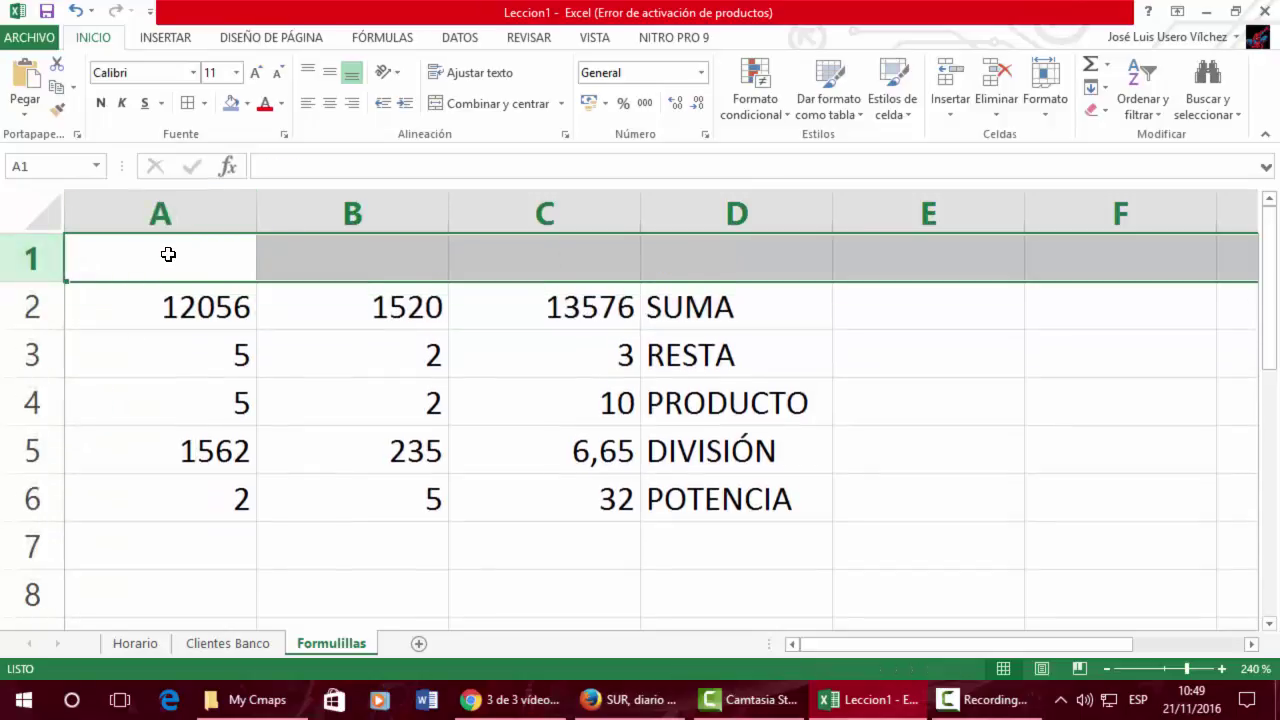
{"action": "left_click", "coordinate": [168, 255]}
{"action": "type", "text": "PE"}
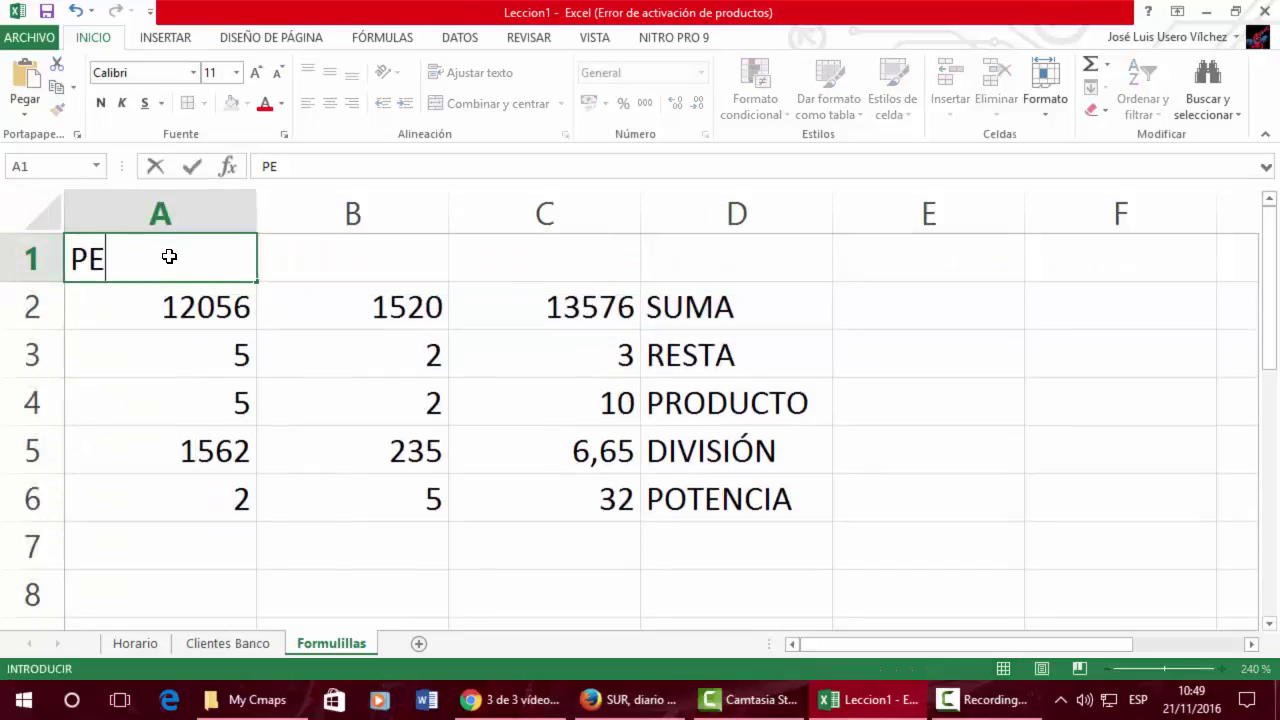
{"action": "type", "text": "QUEÑA CALCULAD"}
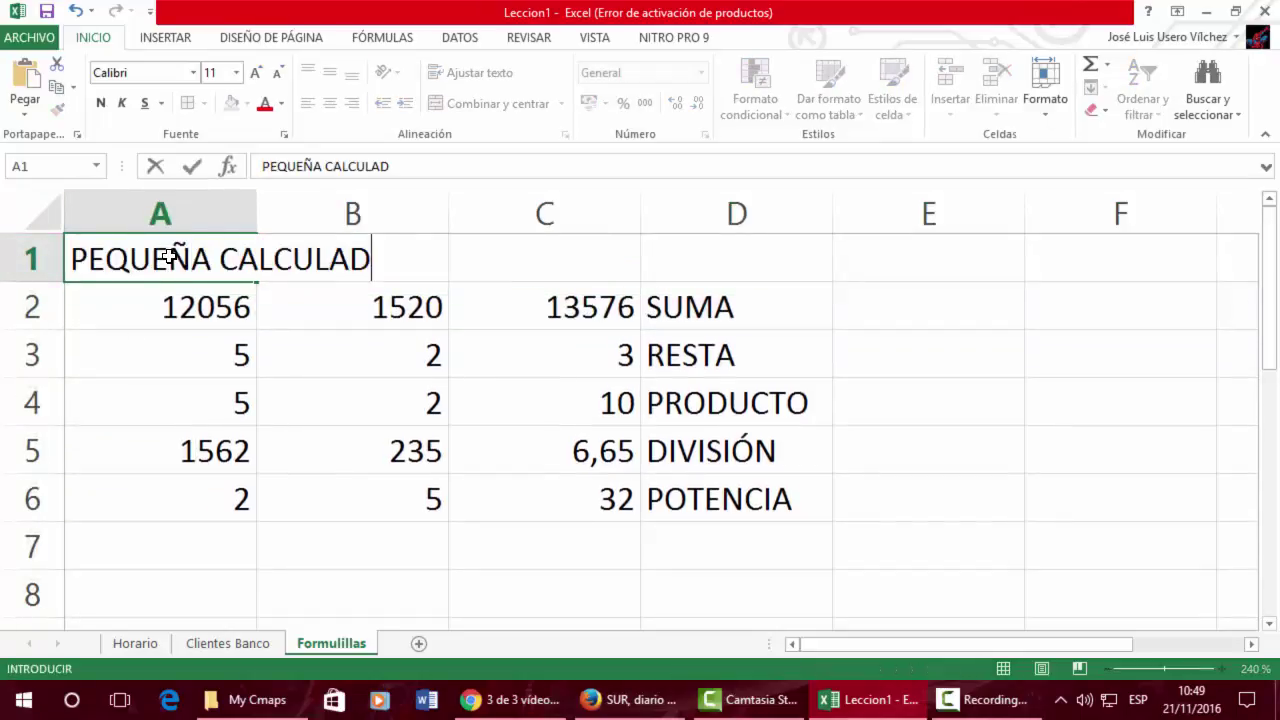
{"action": "type", "text": "ORA"}
{"action": "left_click", "coordinate": [329, 340]}
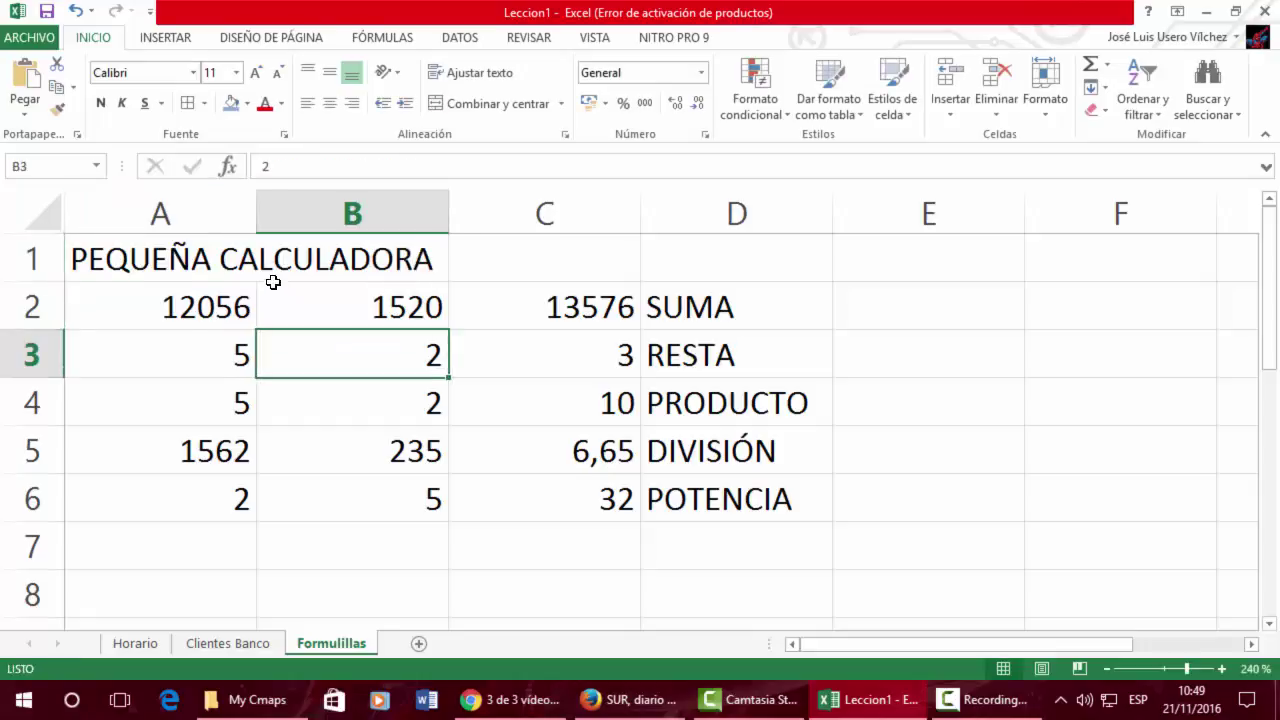
Merge and center the title across cells A1 to D1.
{"action": "left_click_drag", "start_coordinate": [220, 258], "coordinate": [654, 260]}
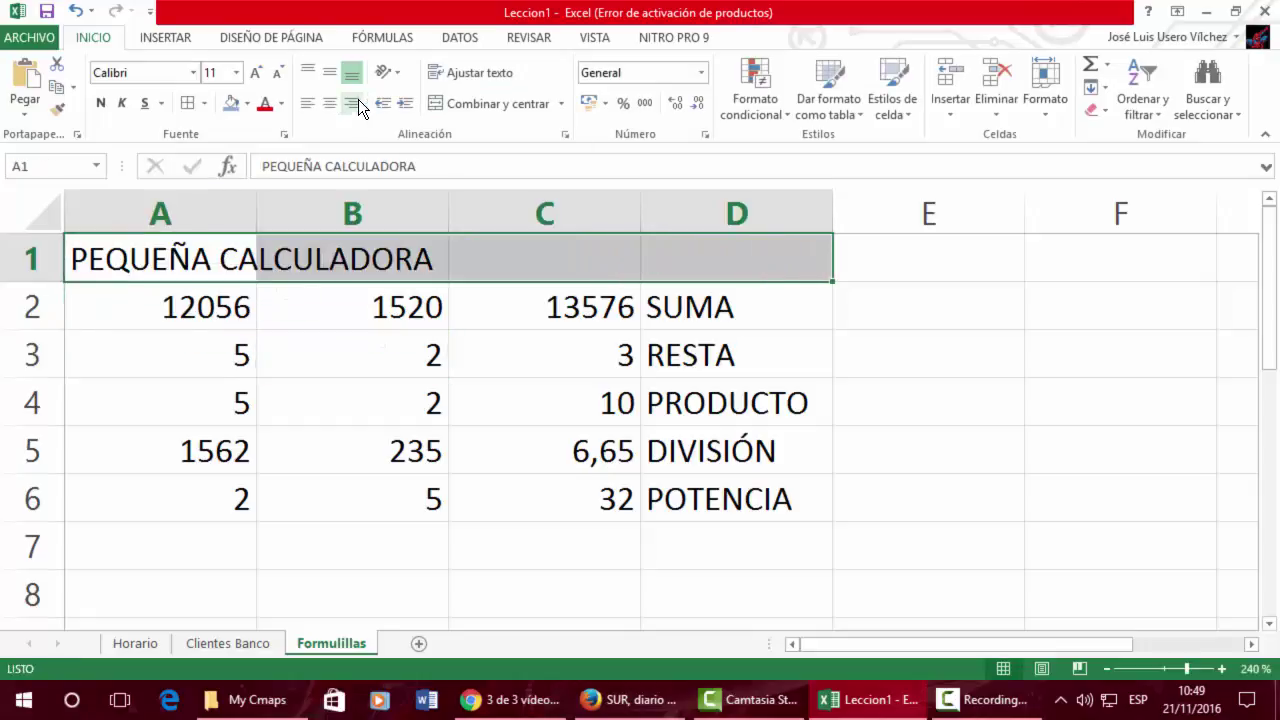
{"action": "left_click", "coordinate": [494, 103]}
{"action": "left_click", "coordinate": [349, 300]}
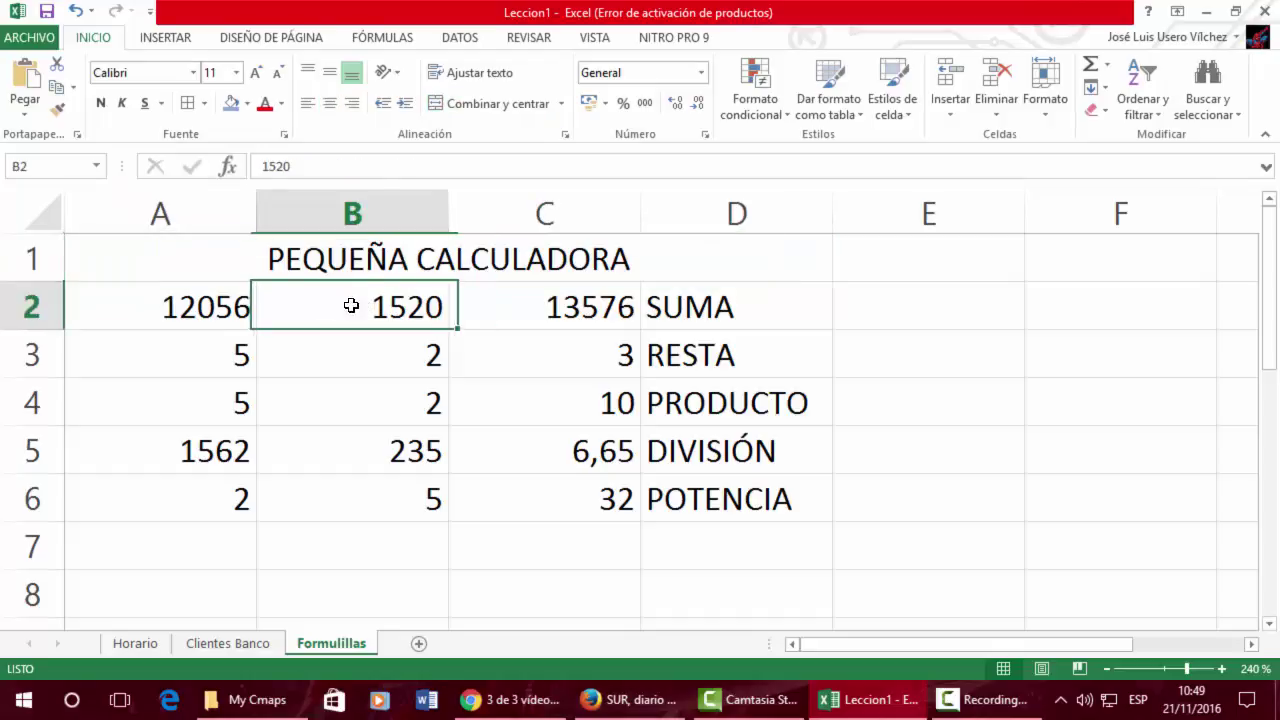
Try to give the range A1:D6 an orange double-line outline border.
{"action": "left_click_drag", "start_coordinate": [194, 257], "coordinate": [473, 497]}
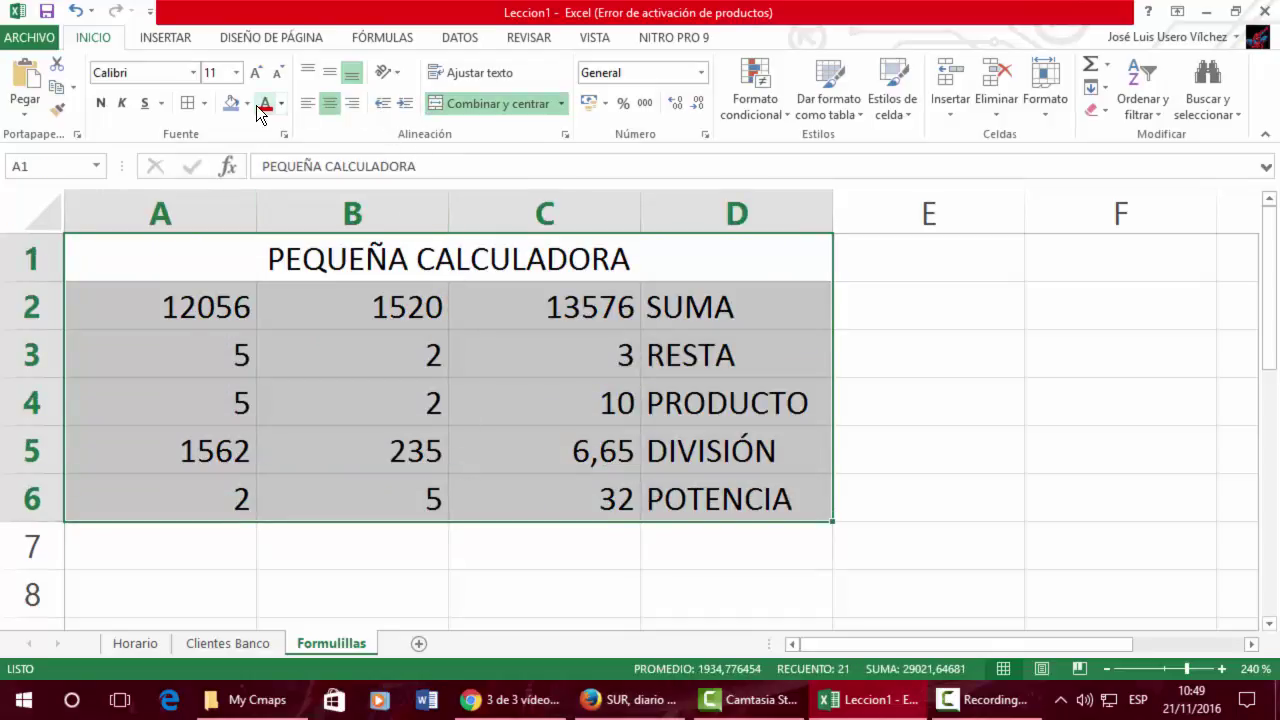
{"action": "key", "text": "ctrl+1"}
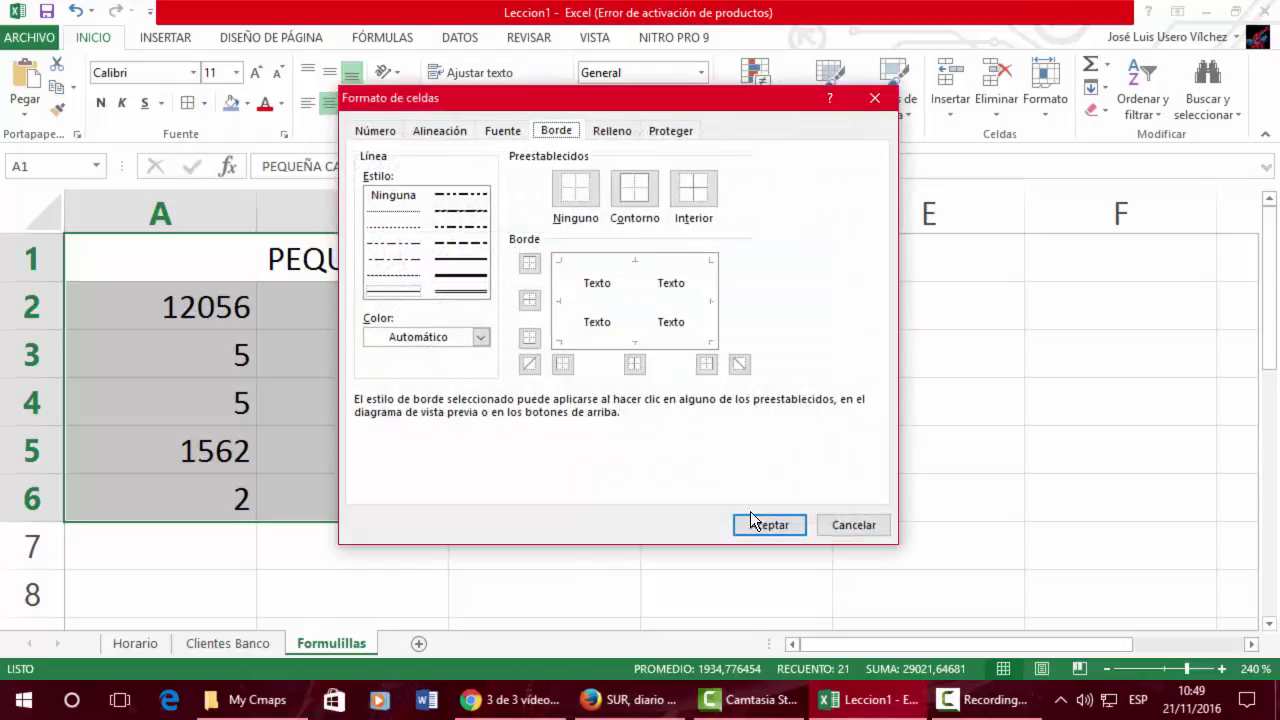
{"action": "left_click", "coordinate": [755, 522]}
{"action": "key", "text": "ctrl+1"}
{"action": "left_click", "coordinate": [627, 191]}
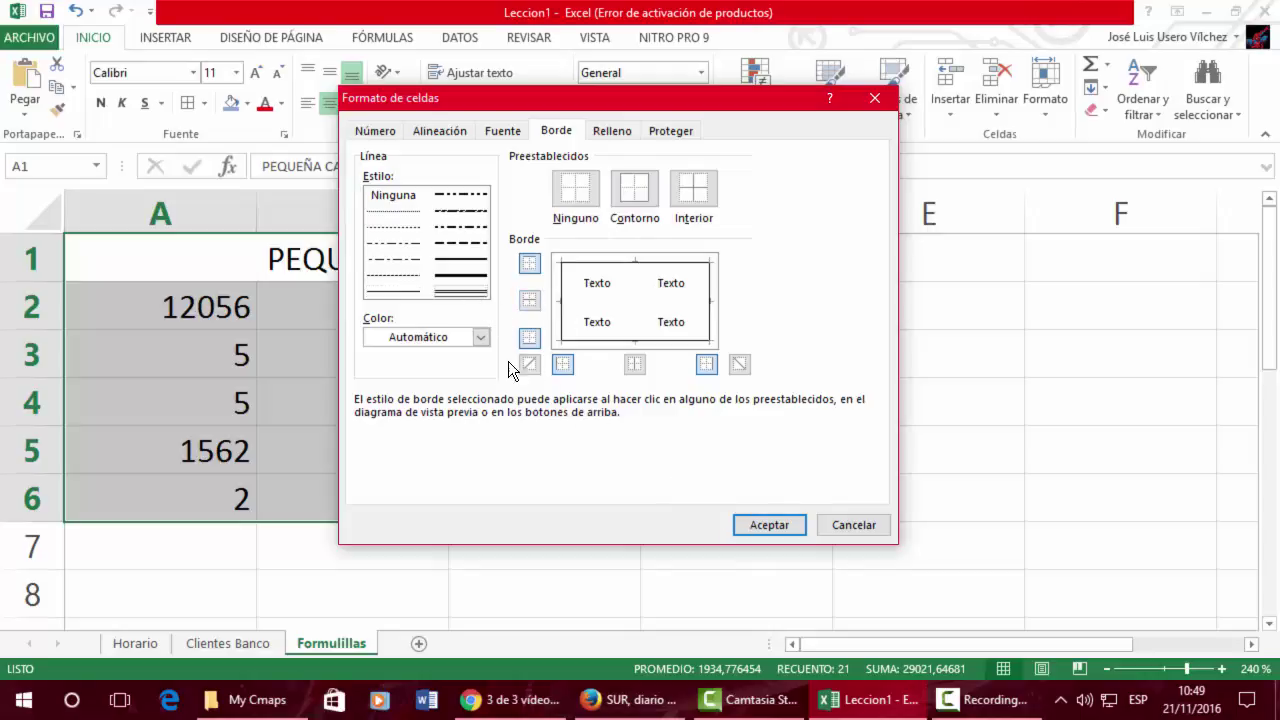
{"action": "left_click", "coordinate": [481, 337]}
{"action": "left_click", "coordinate": [460, 459]}
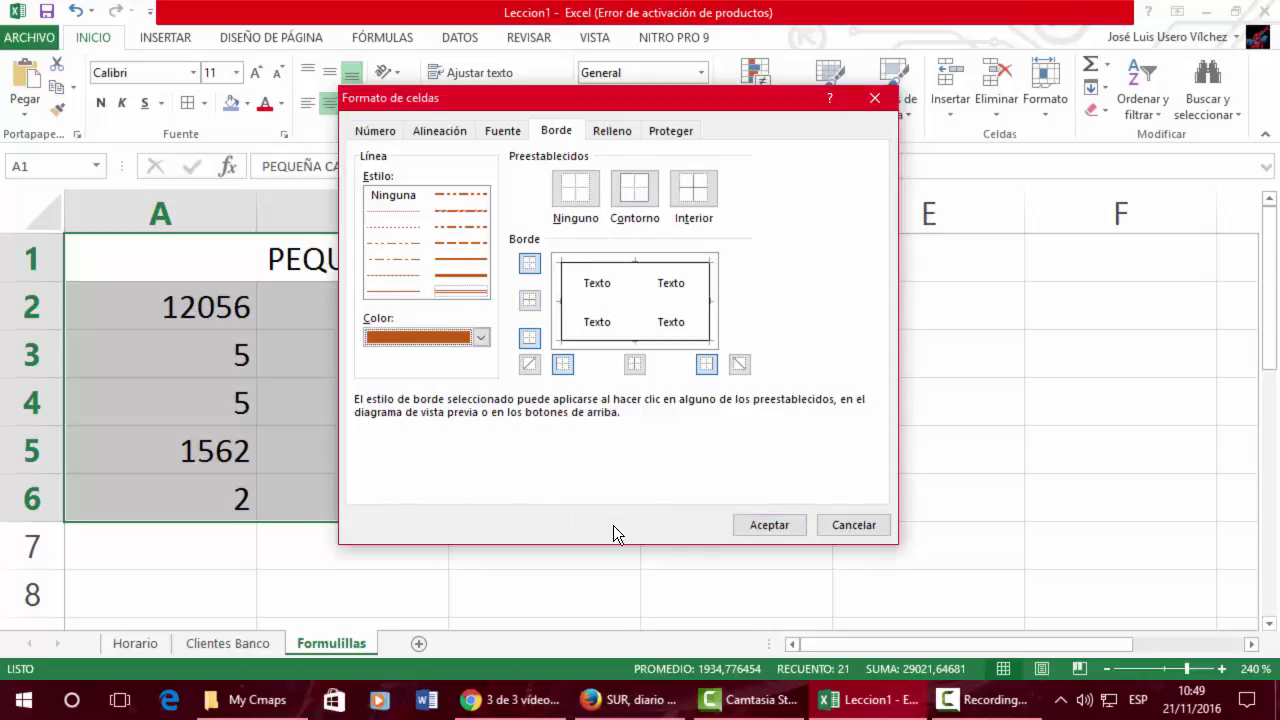
{"action": "left_click", "coordinate": [762, 523]}
{"action": "left_click", "coordinate": [703, 519]}
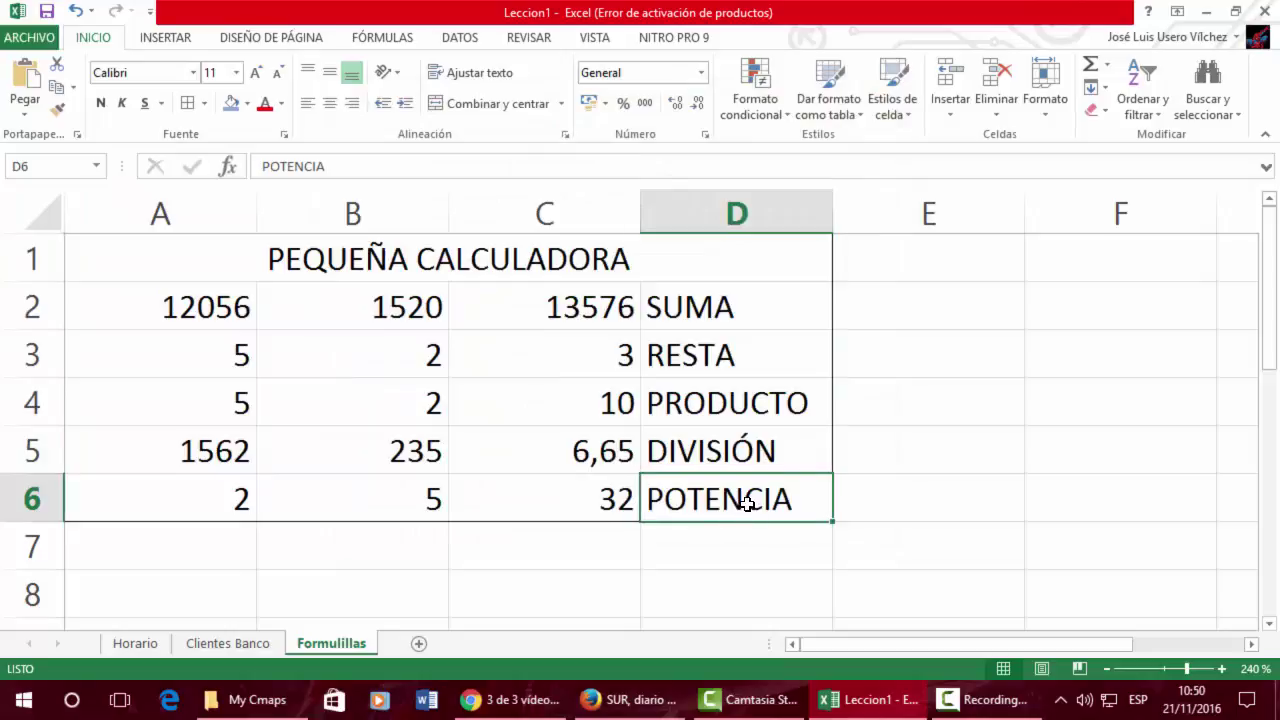
Apply all borders to every cell in the range A1:D6.
{"action": "left_click_drag", "start_coordinate": [737, 500], "coordinate": [114, 240]}
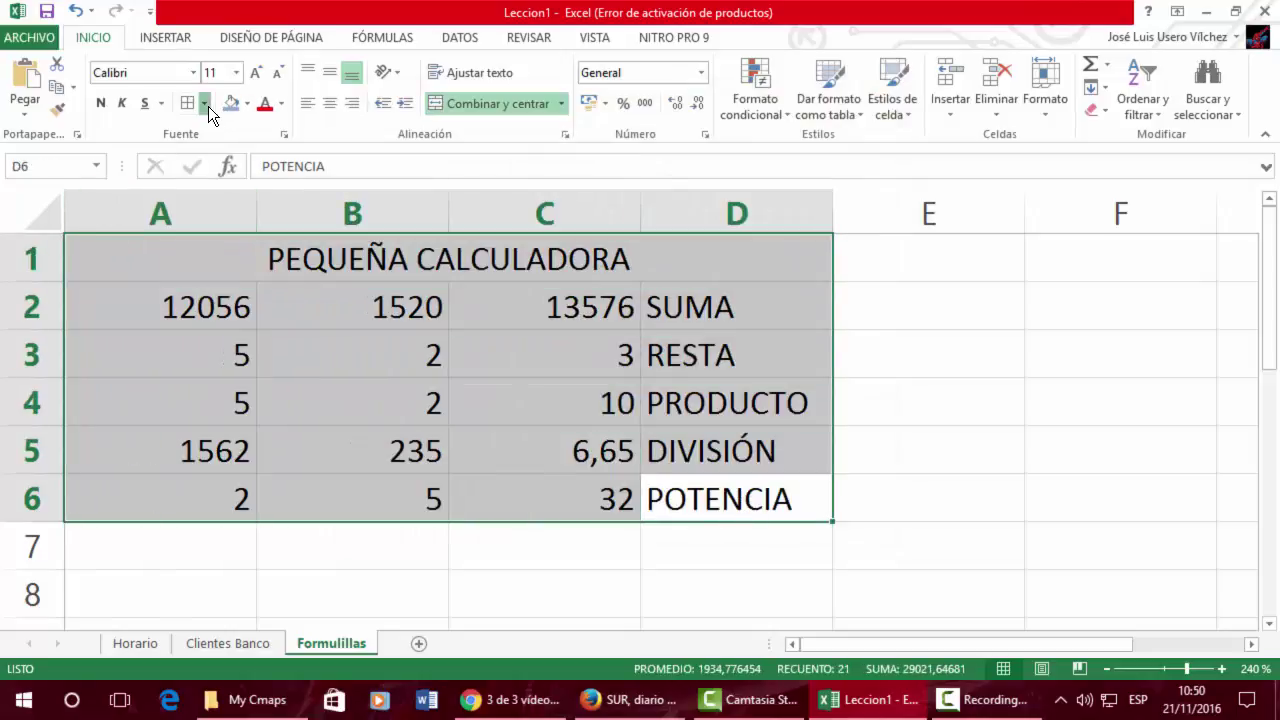
{"action": "left_click", "coordinate": [205, 104]}
{"action": "left_click", "coordinate": [244, 273]}
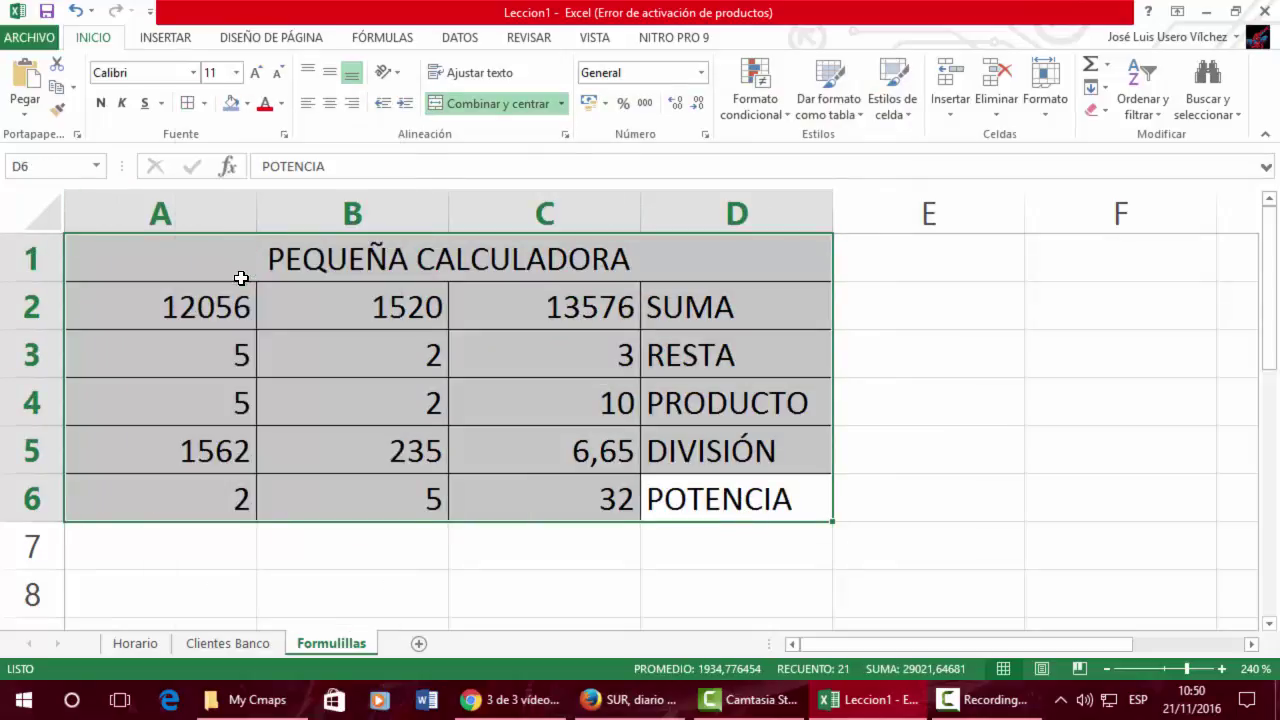
Give the range A1:D6 an orange double-line outline, keeping its black inner borders.
{"action": "left_click", "coordinate": [205, 104]}
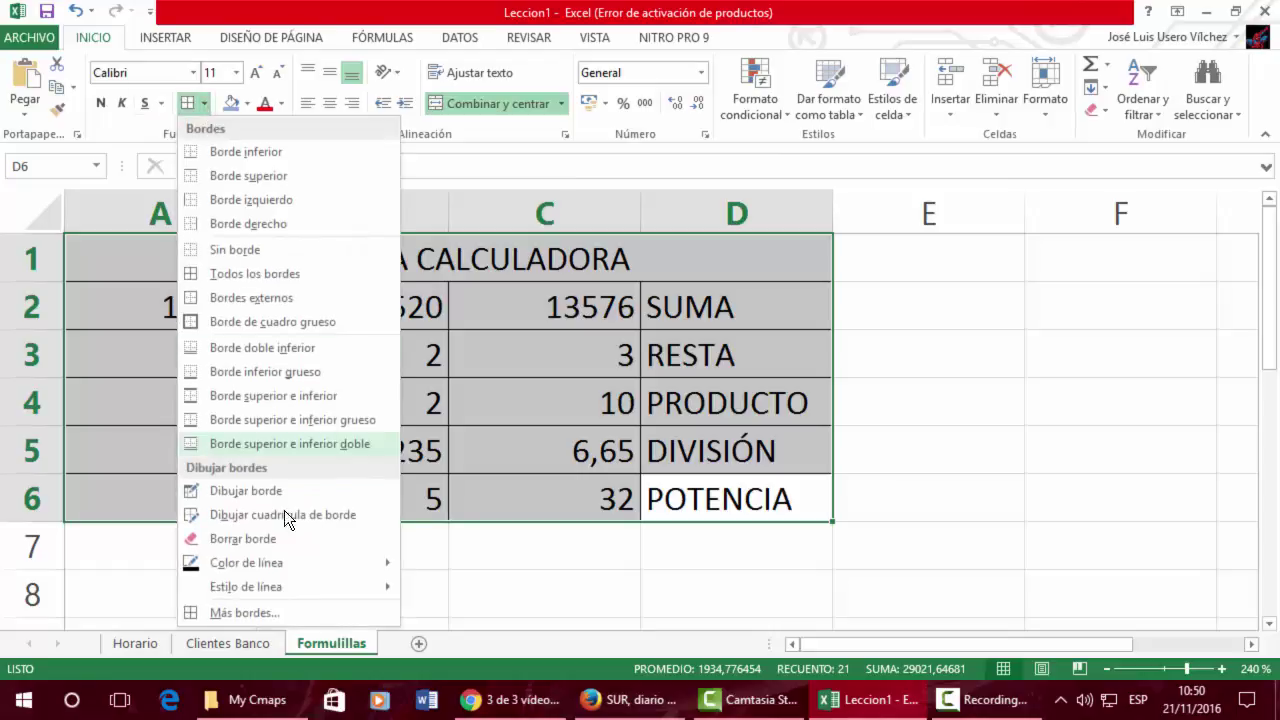
{"action": "left_click", "coordinate": [289, 614]}
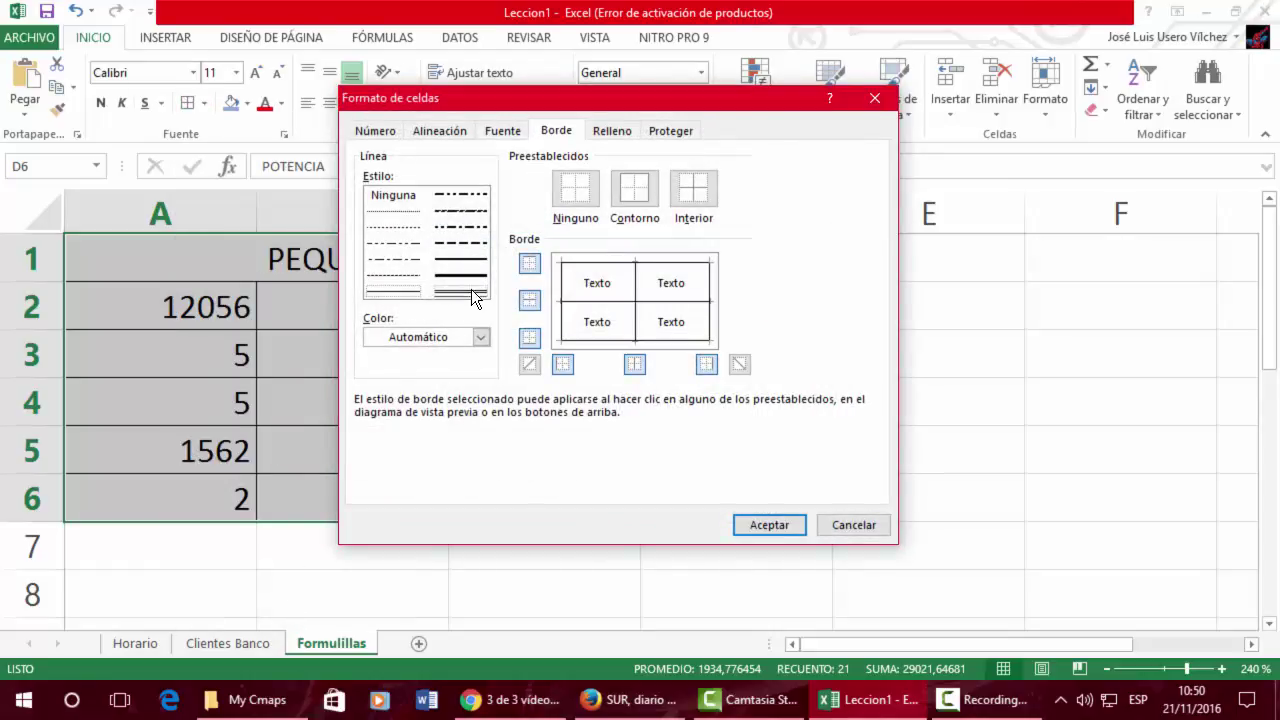
{"action": "left_click", "coordinate": [480, 337]}
{"action": "left_click", "coordinate": [460, 463]}
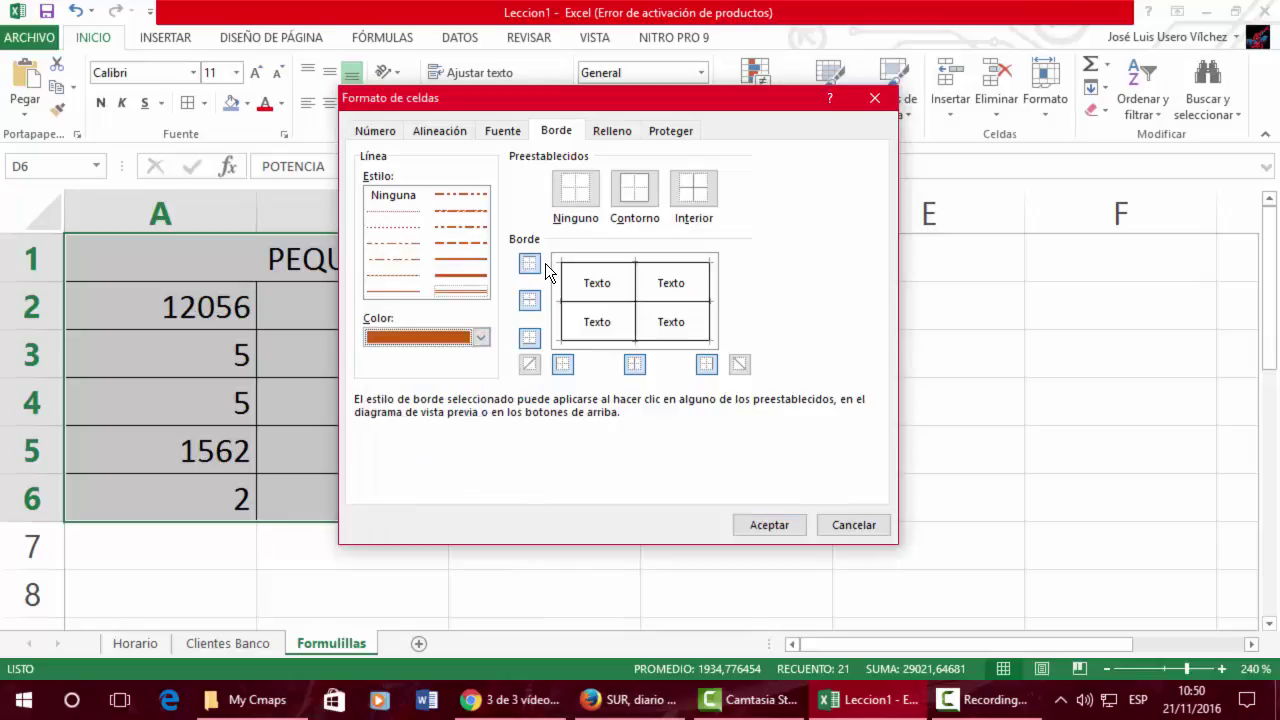
{"action": "left_click", "coordinate": [614, 191]}
{"action": "left_click", "coordinate": [745, 518]}
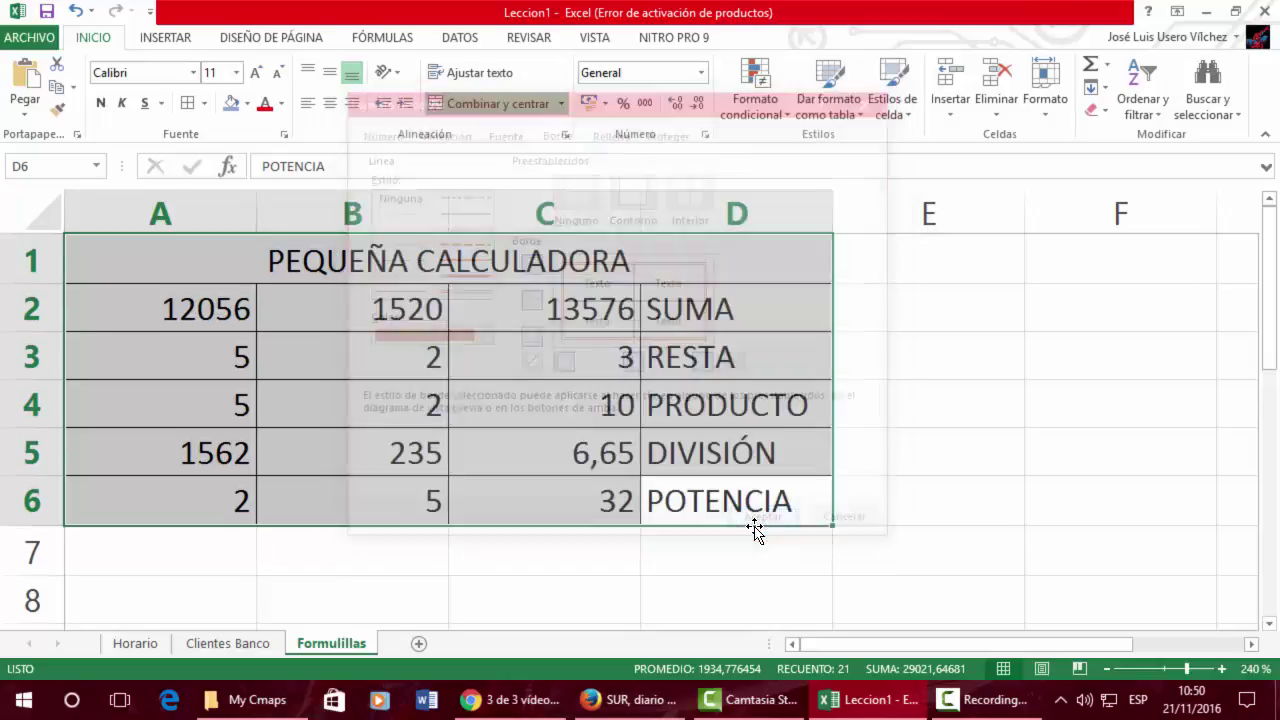
{"action": "left_click", "coordinate": [683, 559]}
{"action": "left_click", "coordinate": [411, 348]}
Apply a thick box border around the merged title cell.
{"action": "left_click", "coordinate": [322, 262]}
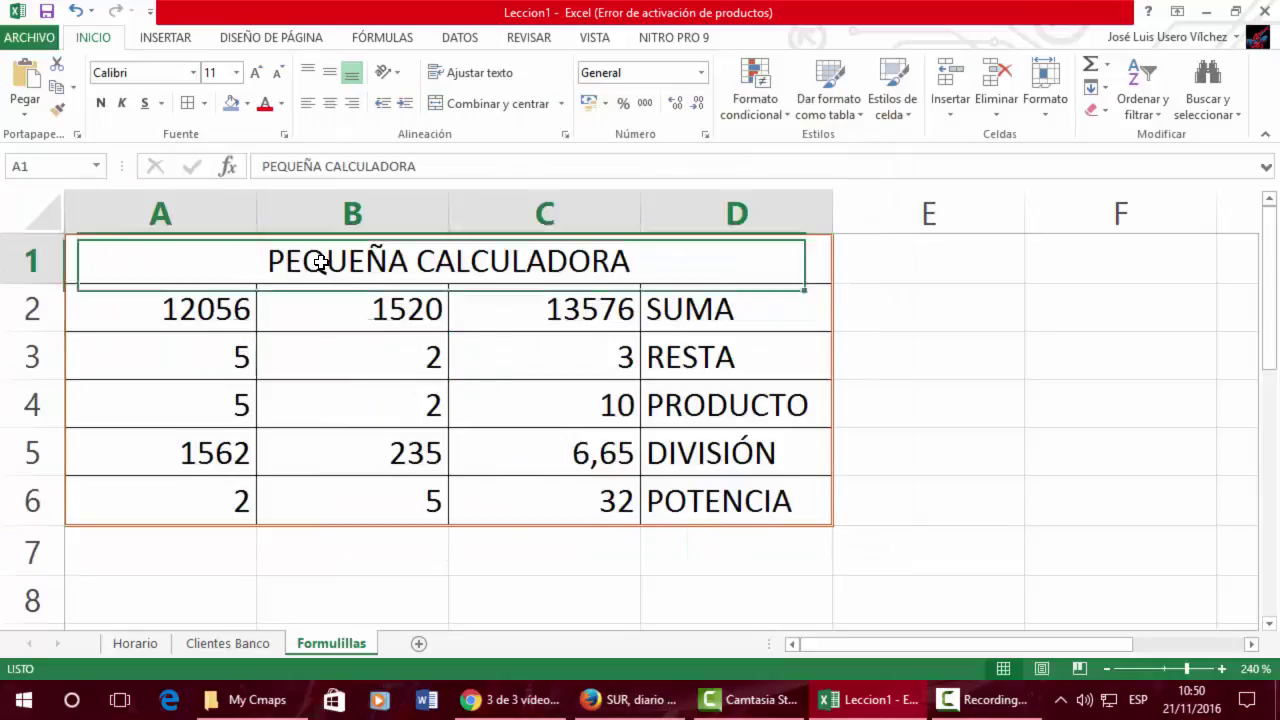
{"action": "left_click", "coordinate": [205, 104]}
{"action": "left_click", "coordinate": [265, 322]}
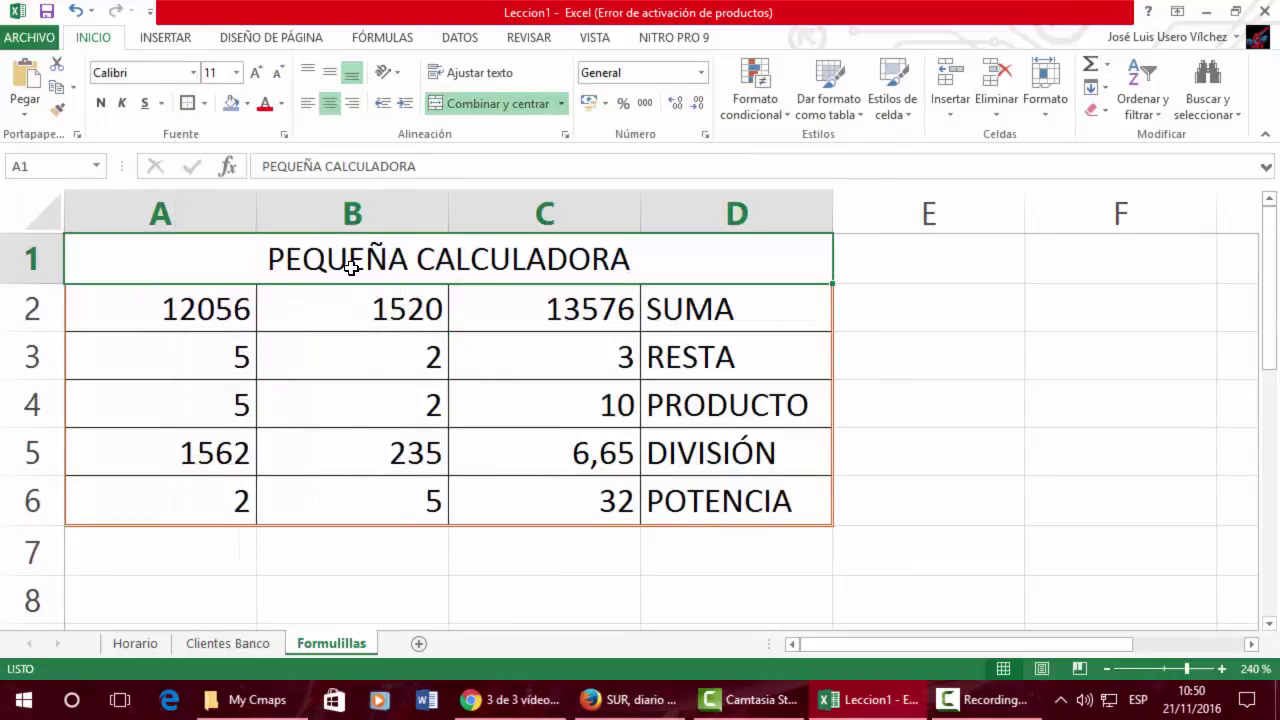
Change the font of the title PEQUEÑA CALCULADORA to Playbill.
{"action": "left_click", "coordinate": [194, 73]}
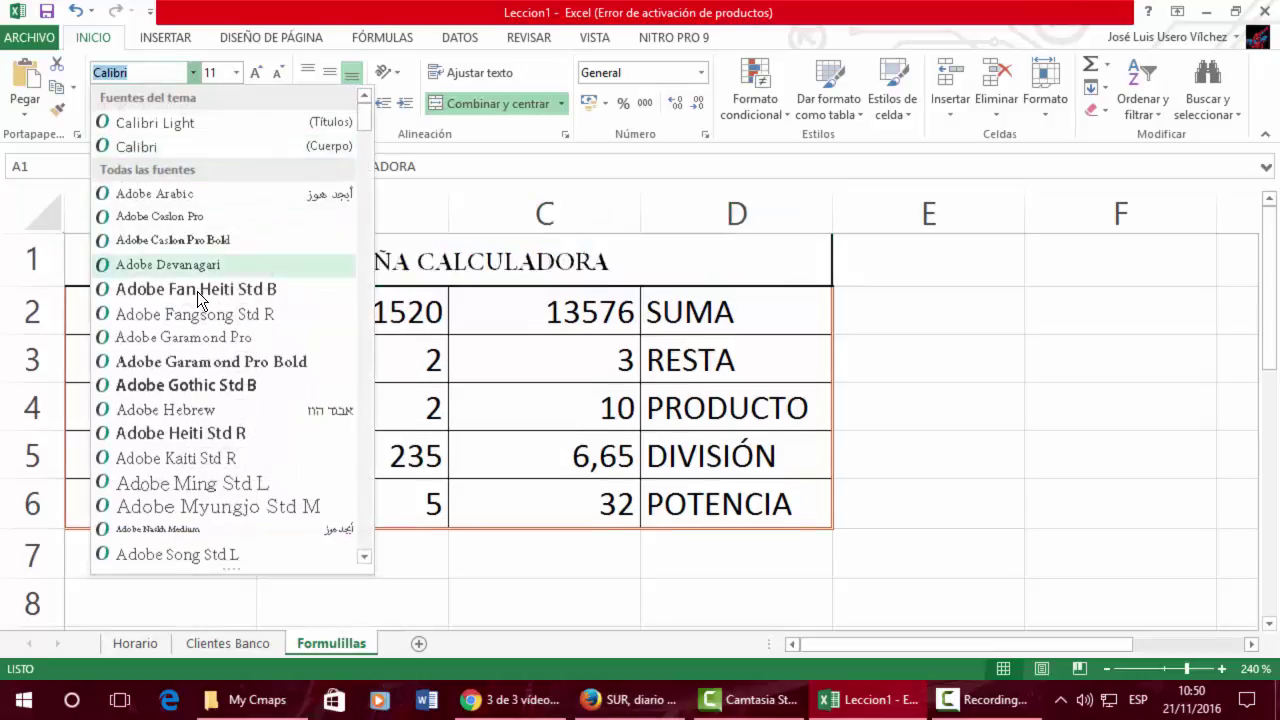
{"action": "scroll", "coordinate": [158, 276], "scroll_direction": "down", "scroll_amount": 15}
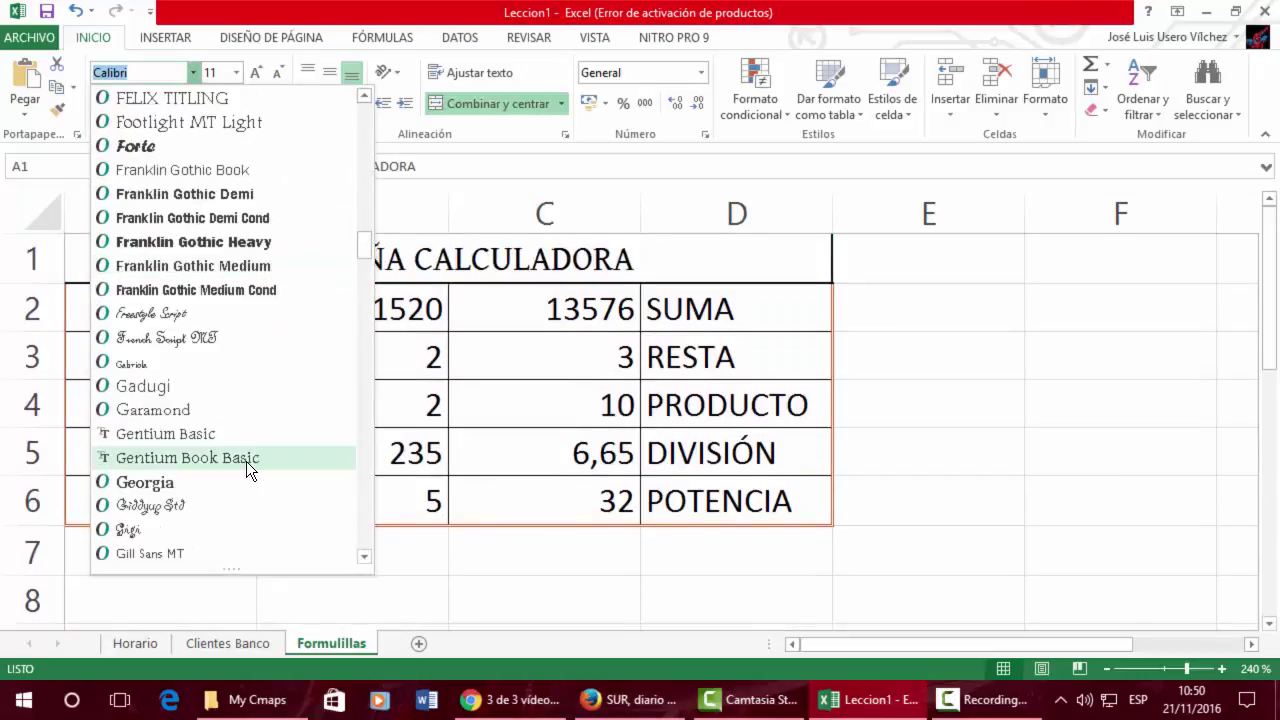
{"action": "scroll", "coordinate": [224, 455], "scroll_direction": "down", "scroll_amount": 20}
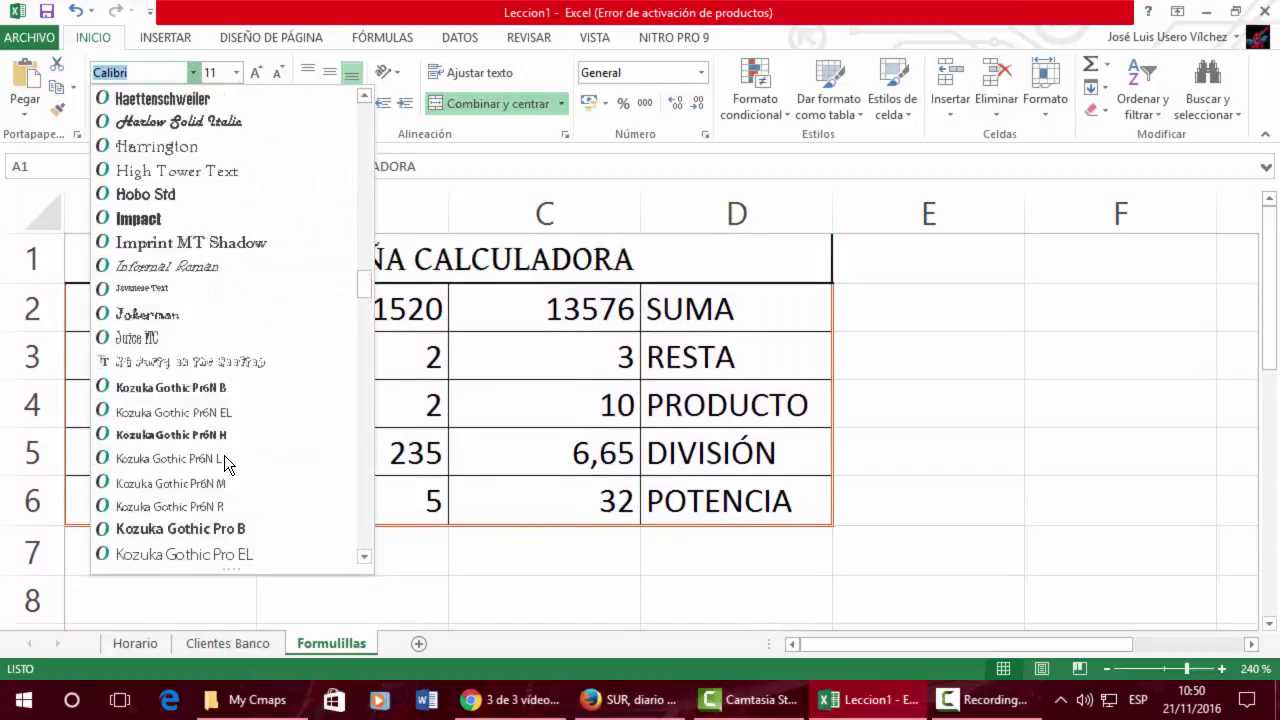
{"action": "scroll", "coordinate": [233, 467], "scroll_direction": "down", "scroll_amount": 4}
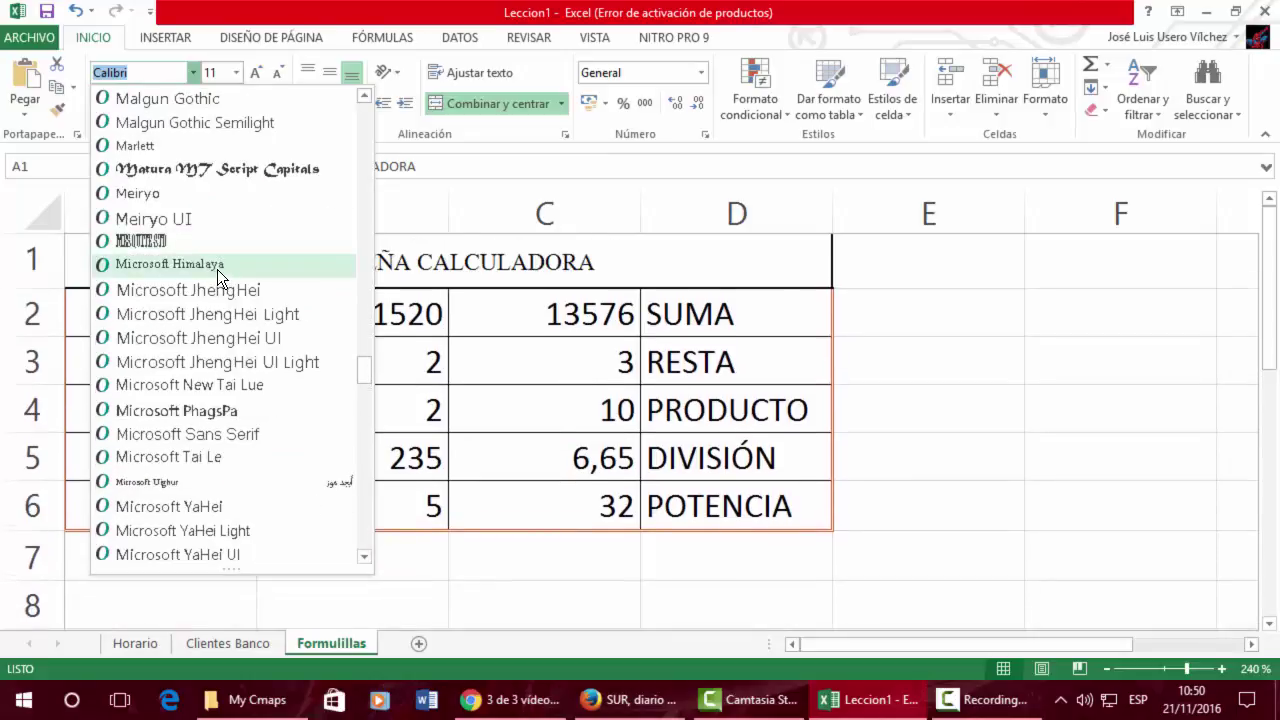
{"action": "scroll", "coordinate": [225, 383], "scroll_direction": "down", "scroll_amount": 6}
{"action": "scroll", "coordinate": [222, 381], "scroll_direction": "down", "scroll_amount": 12}
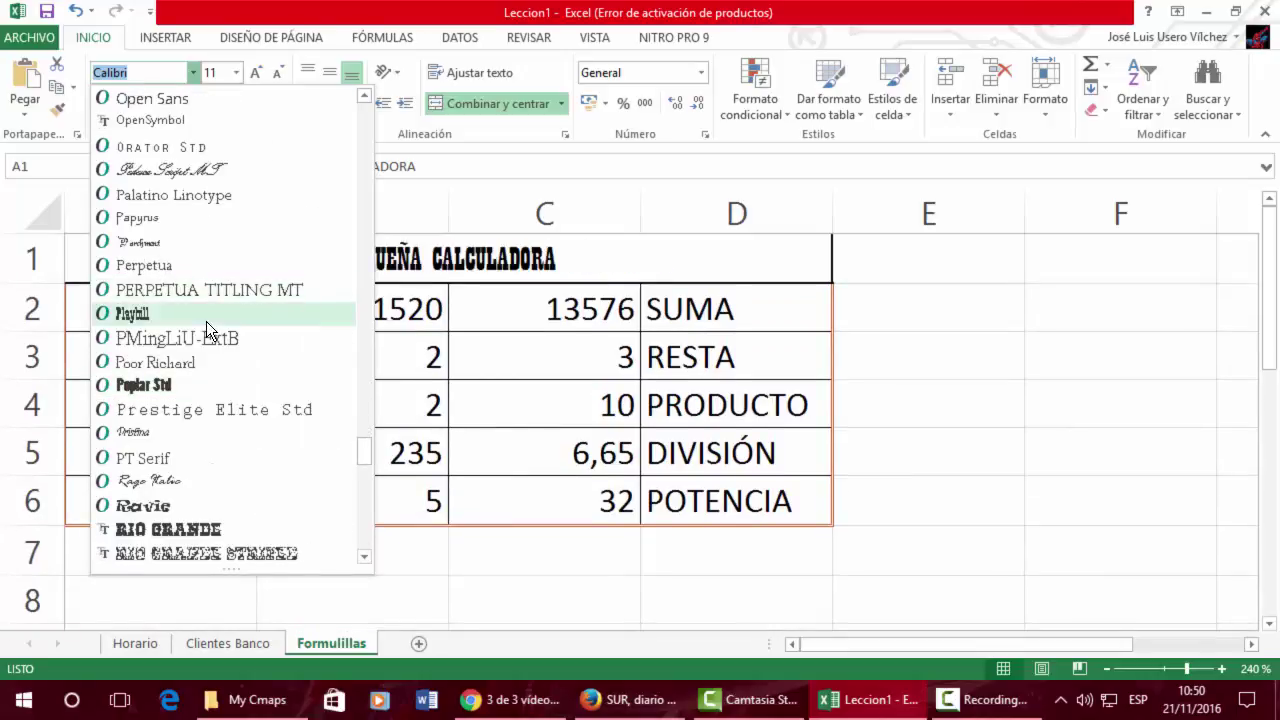
{"action": "left_click", "coordinate": [208, 317]}
Increase the title's font size to 20.
{"action": "left_click", "coordinate": [255, 72]}
{"action": "left_click", "coordinate": [255, 72]}
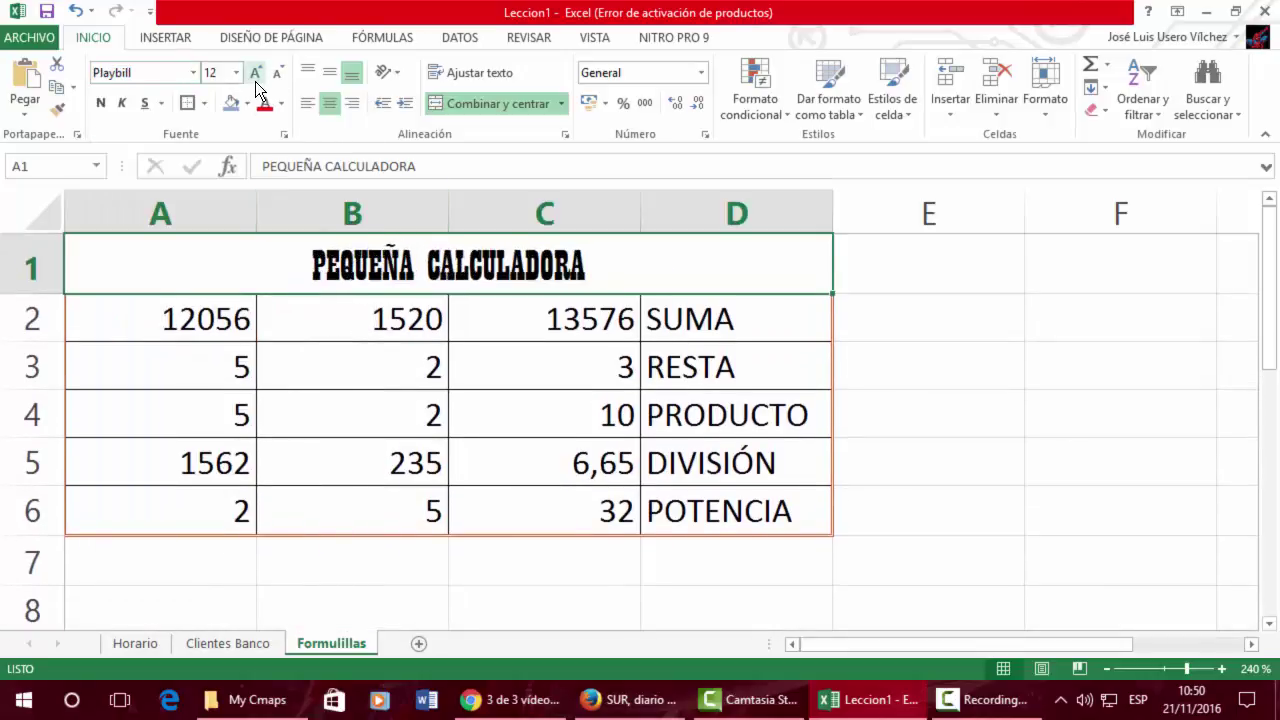
{"action": "left_click", "coordinate": [255, 72]}
{"action": "left_click", "coordinate": [255, 72]}
{"action": "left_click", "coordinate": [255, 72]}
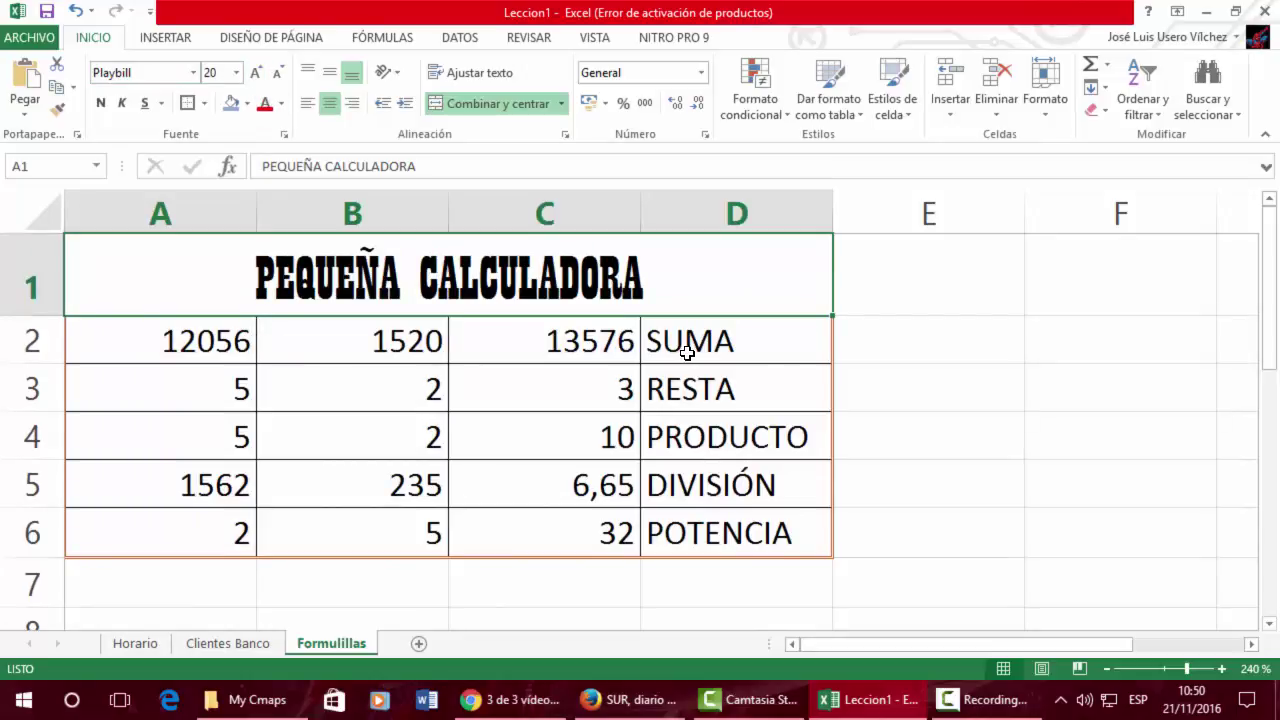
Make the operation labels in D2:D6 bold.
{"action": "left_click_drag", "start_coordinate": [687, 352], "coordinate": [689, 531]}
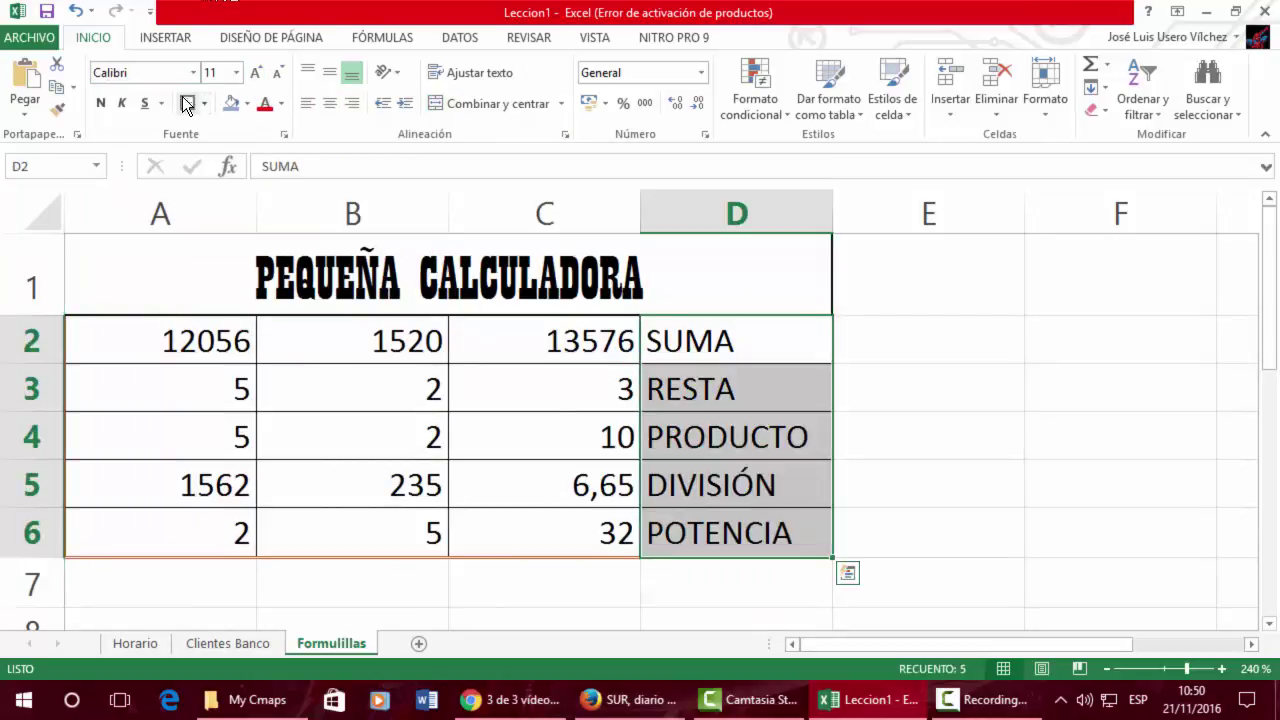
{"action": "left_click", "coordinate": [100, 103]}
{"action": "left_click_drag", "start_coordinate": [220, 400], "coordinate": [286, 371]}
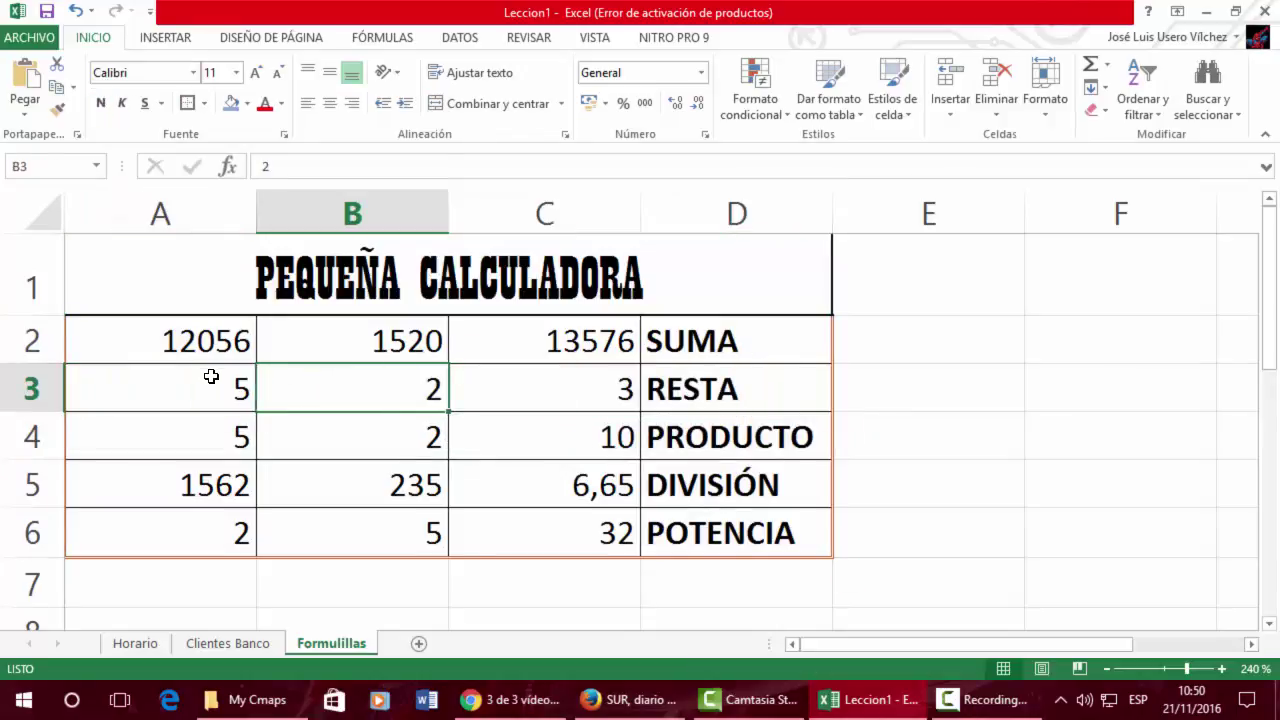
Fill the RESTA and DIVISIÓN rows, A3:D3 and A5:D5, with dark gold in a single operation.
{"action": "left_click_drag", "start_coordinate": [470, 384], "coordinate": [660, 372]}
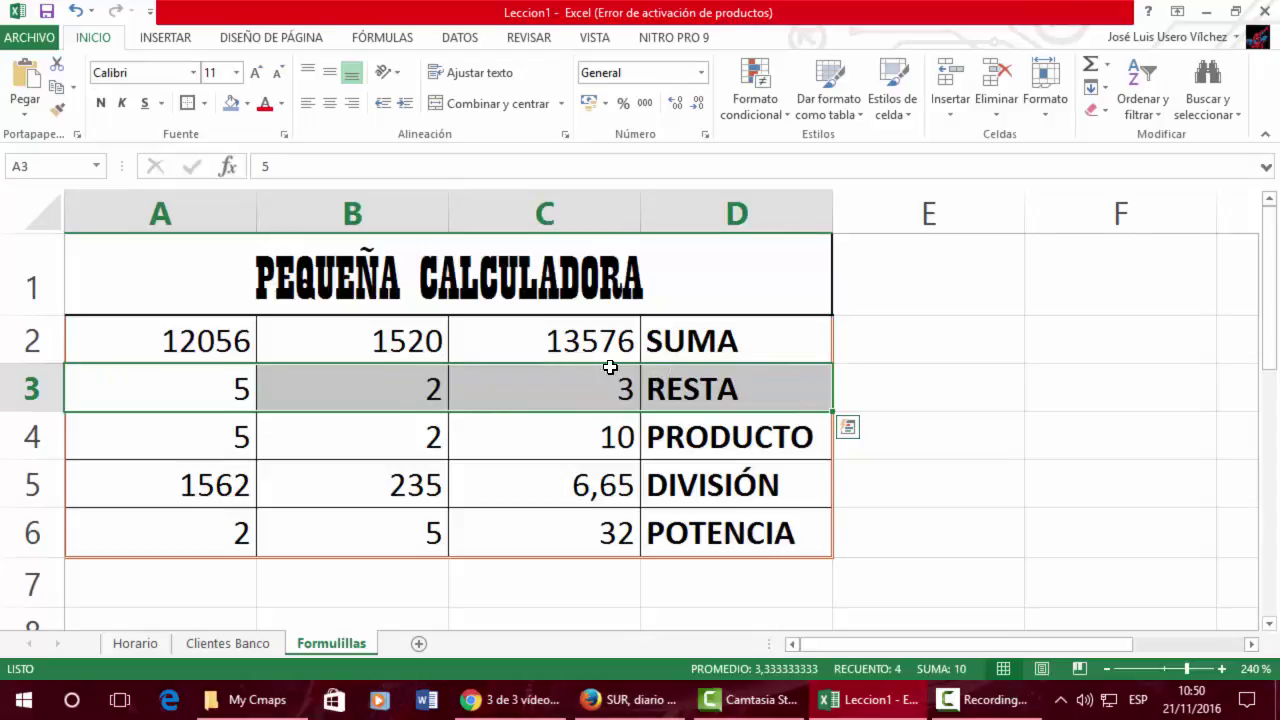
{"action": "left_click_drag", "start_coordinate": [194, 492], "coordinate": [771, 463]}
{"action": "left_click_drag", "start_coordinate": [140, 387], "coordinate": [657, 409]}
{"action": "left_click_drag", "start_coordinate": [214, 491], "coordinate": [690, 478]}
{"action": "left_click_drag", "start_coordinate": [180, 397], "coordinate": [677, 406]}
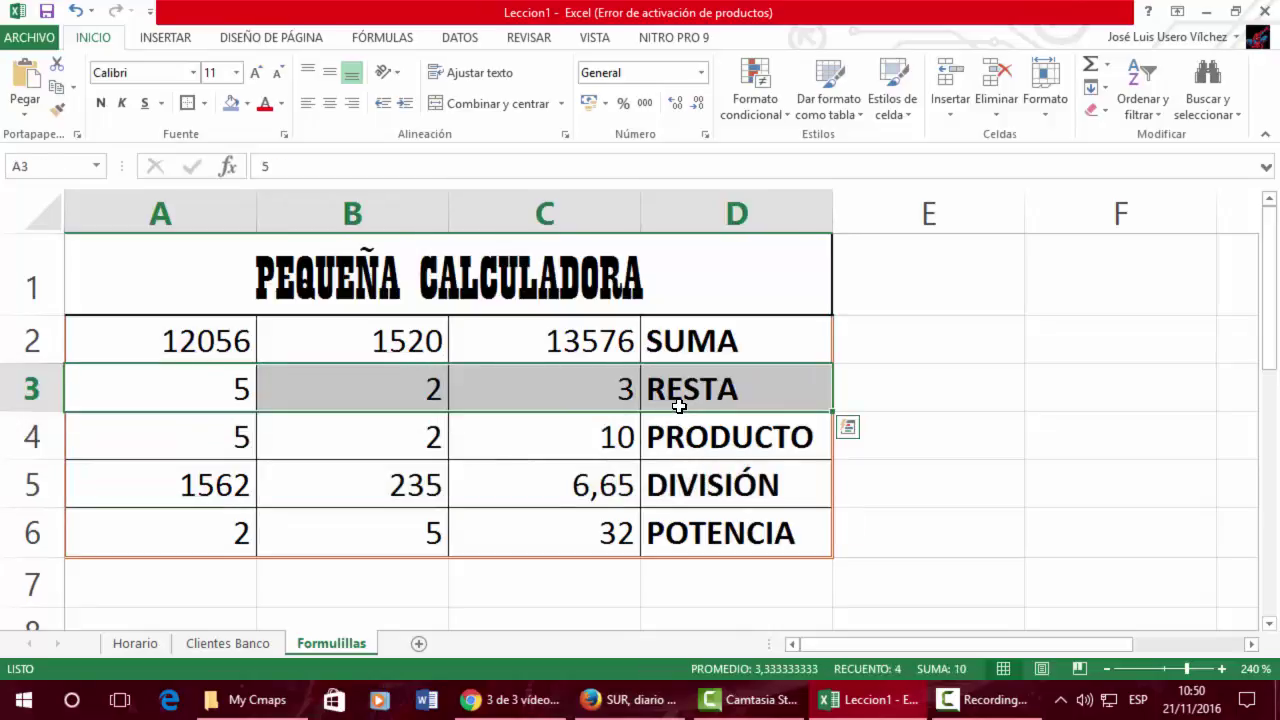
{"action": "left_click_drag", "start_coordinate": [252, 468], "coordinate": [749, 491]}
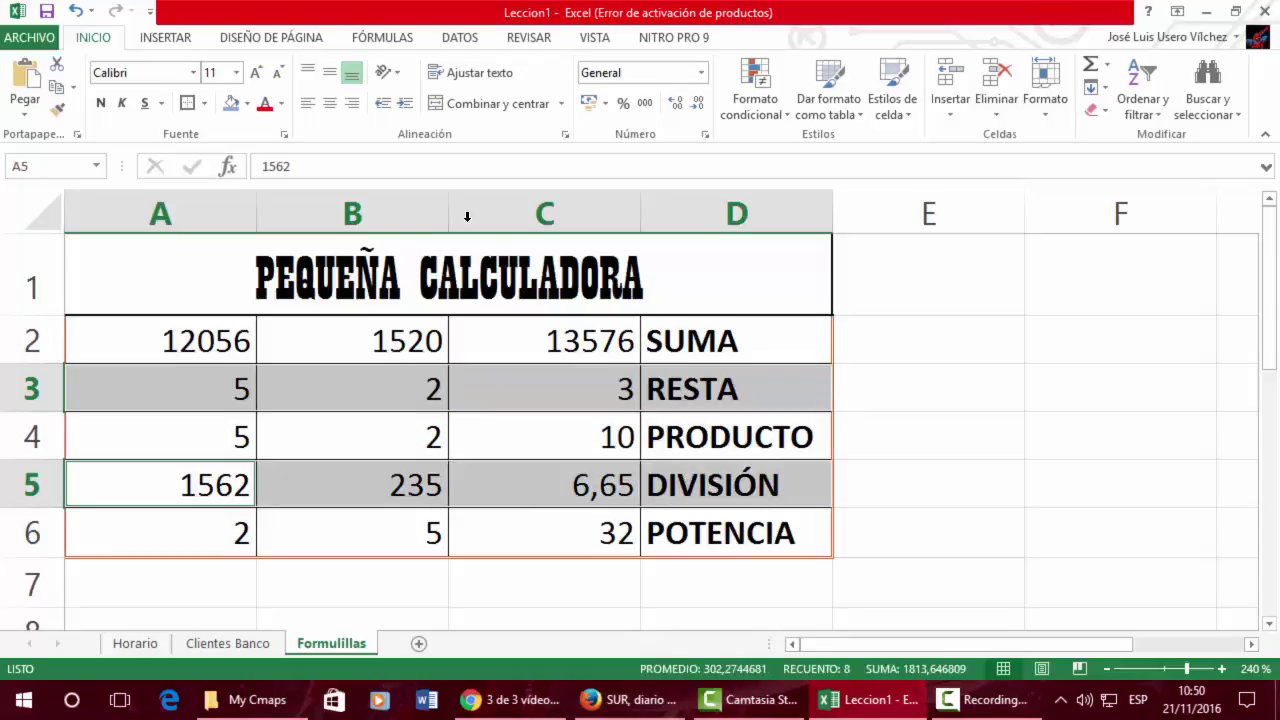
{"action": "left_click", "coordinate": [248, 101]}
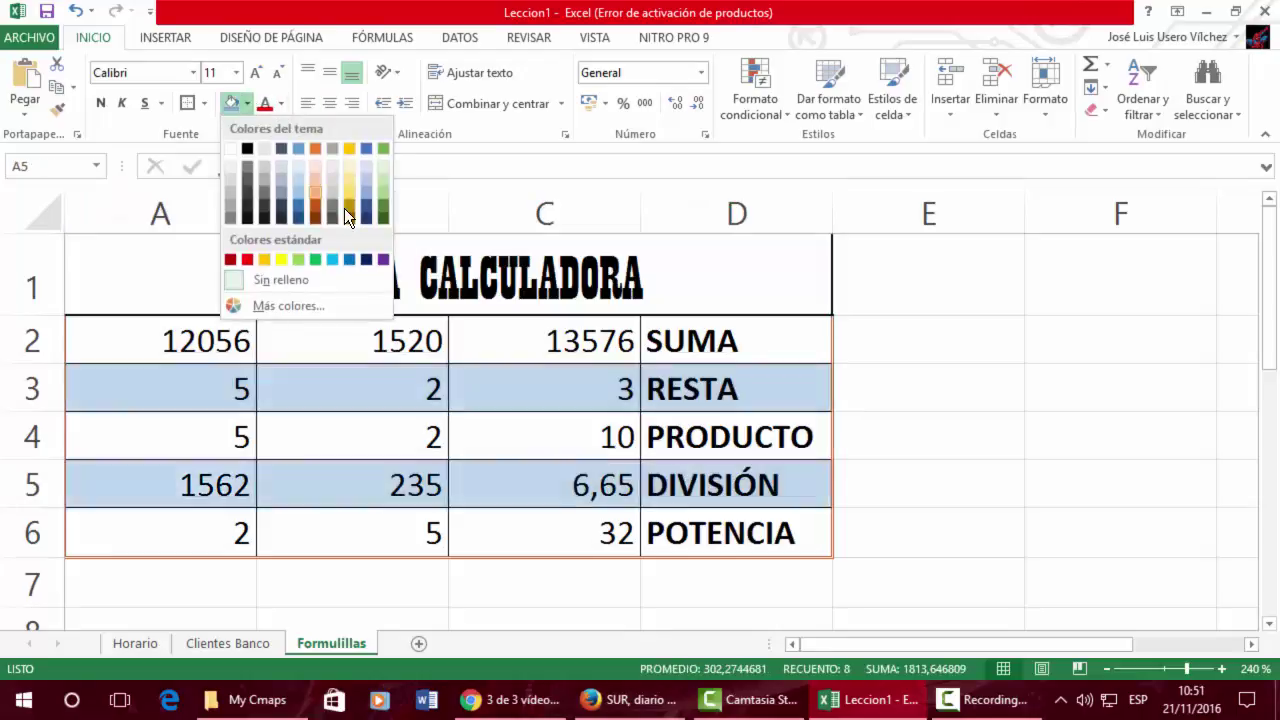
{"action": "left_click", "coordinate": [349, 210]}
{"action": "left_click", "coordinate": [494, 401]}
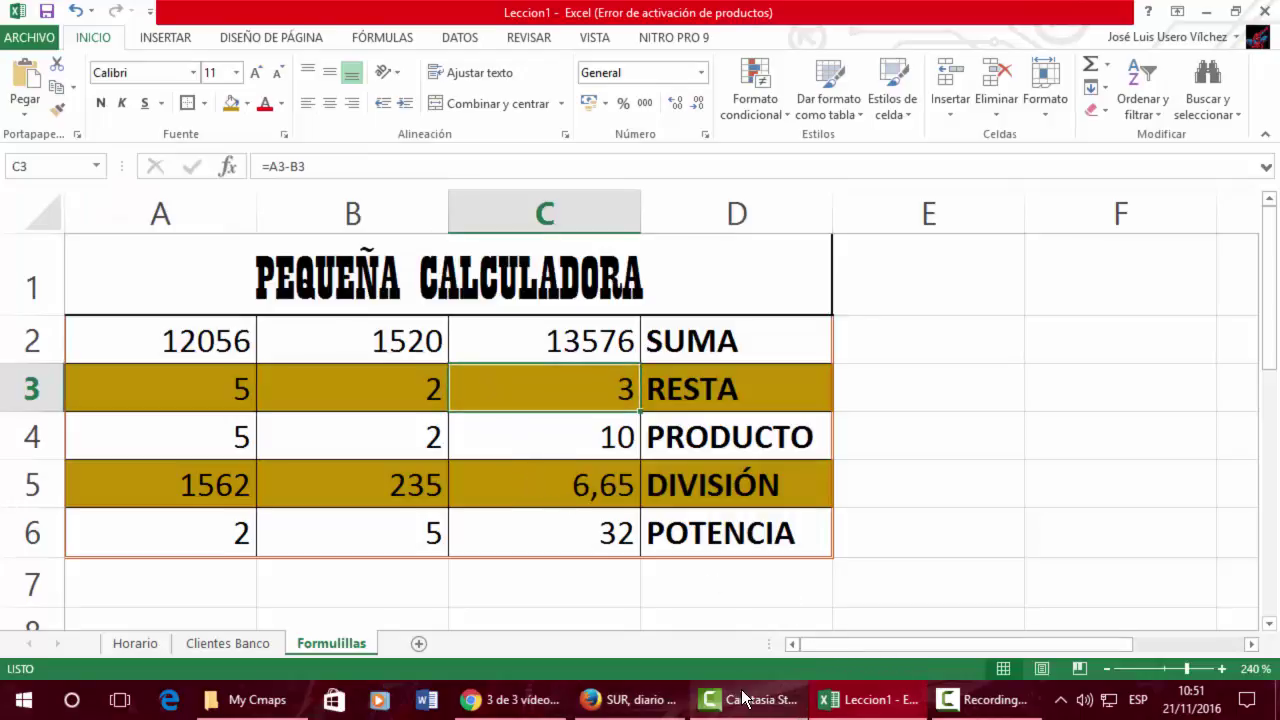
{"action": "left_click", "coordinate": [985, 703]}
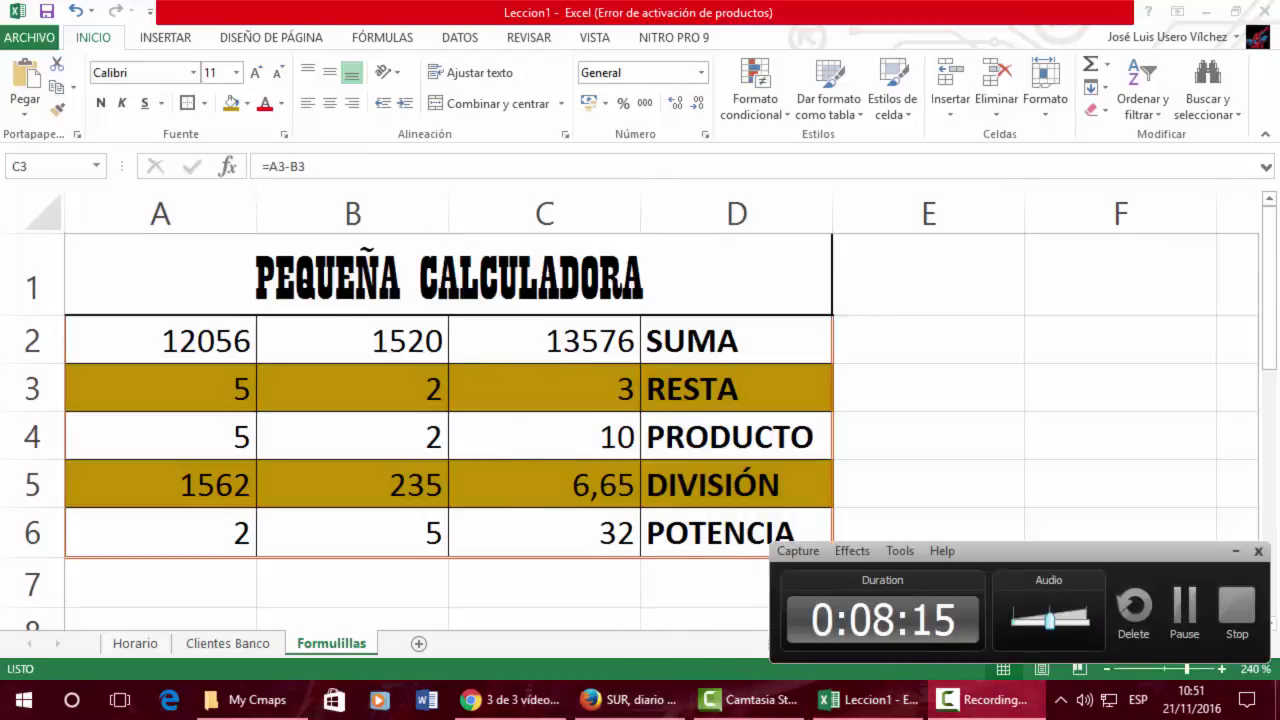